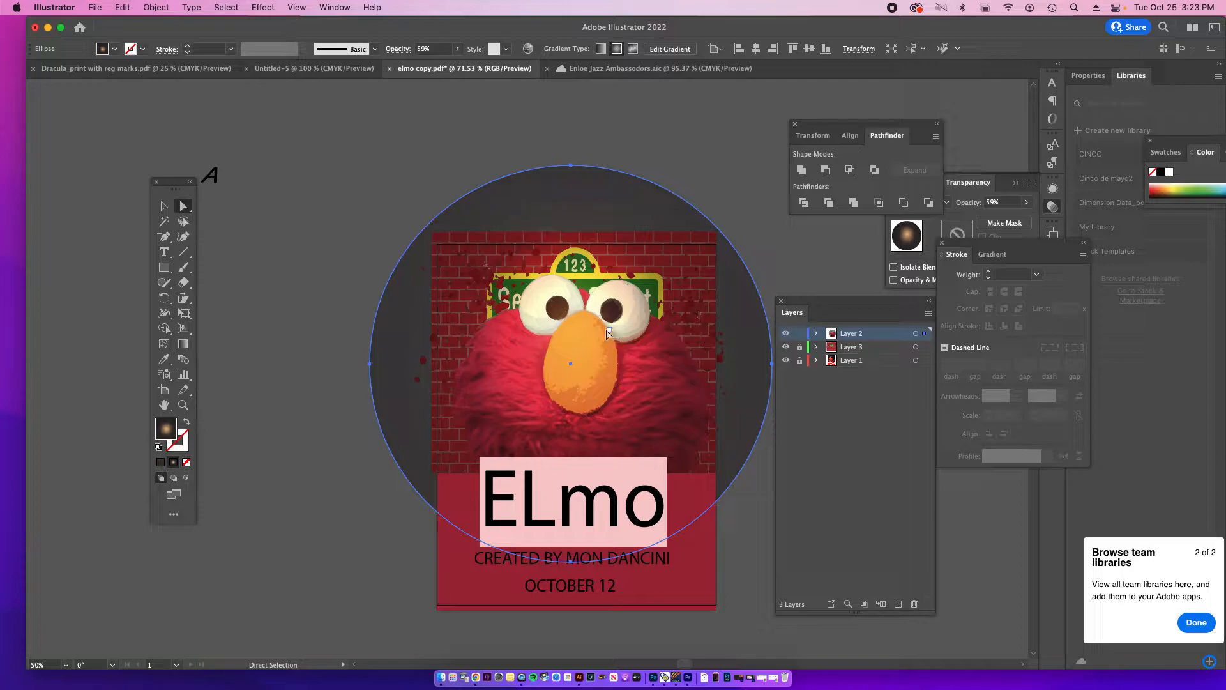
# Step: Deselect the gradient circle and select the ELmo title text on the poster
pyautogui.click(362, 221)
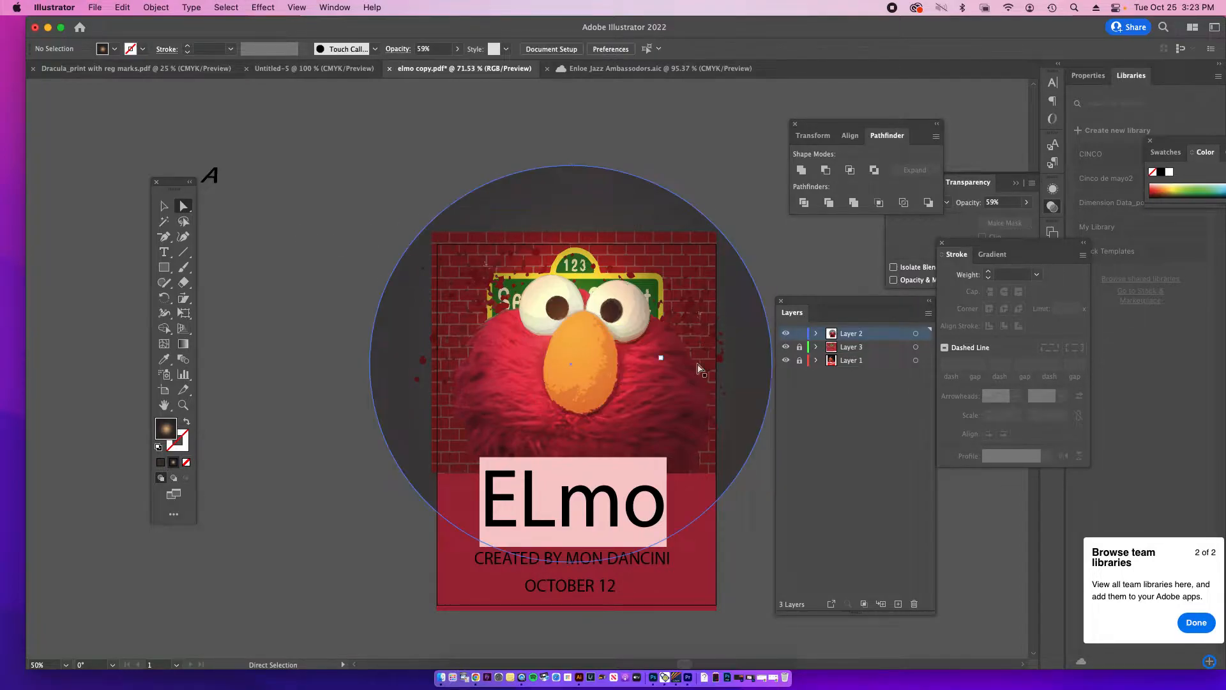
pyautogui.doubleClick(586, 503)
pyautogui.doubleClick(587, 503)
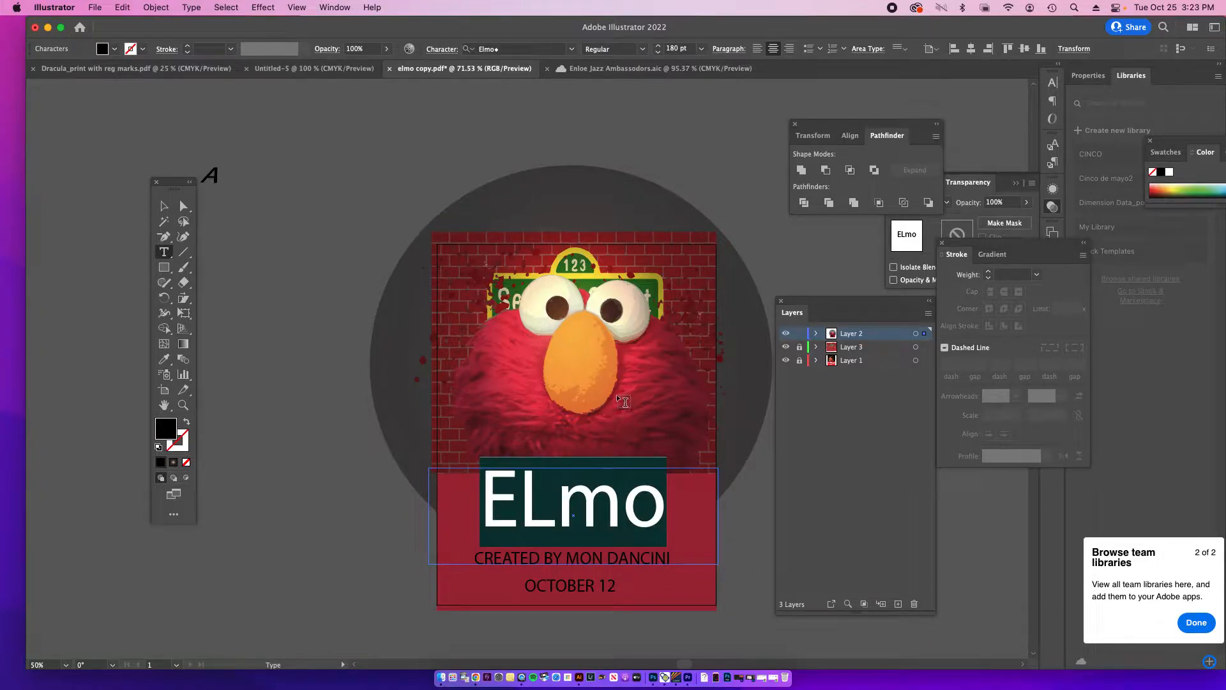
# Step: Switch to Chrome, view the chuck.jpg reference poster in the Halloween movie Drive folder, and return to Illustrator
pyautogui.click(475, 677)
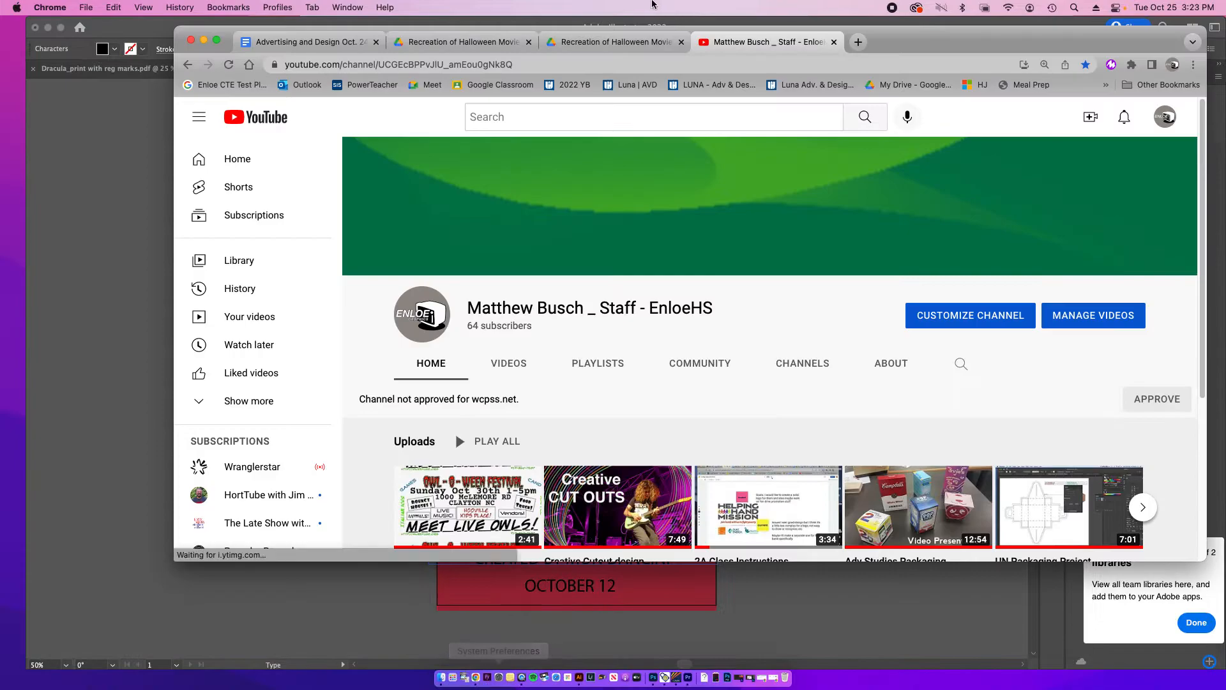
pyautogui.click(511, 43)
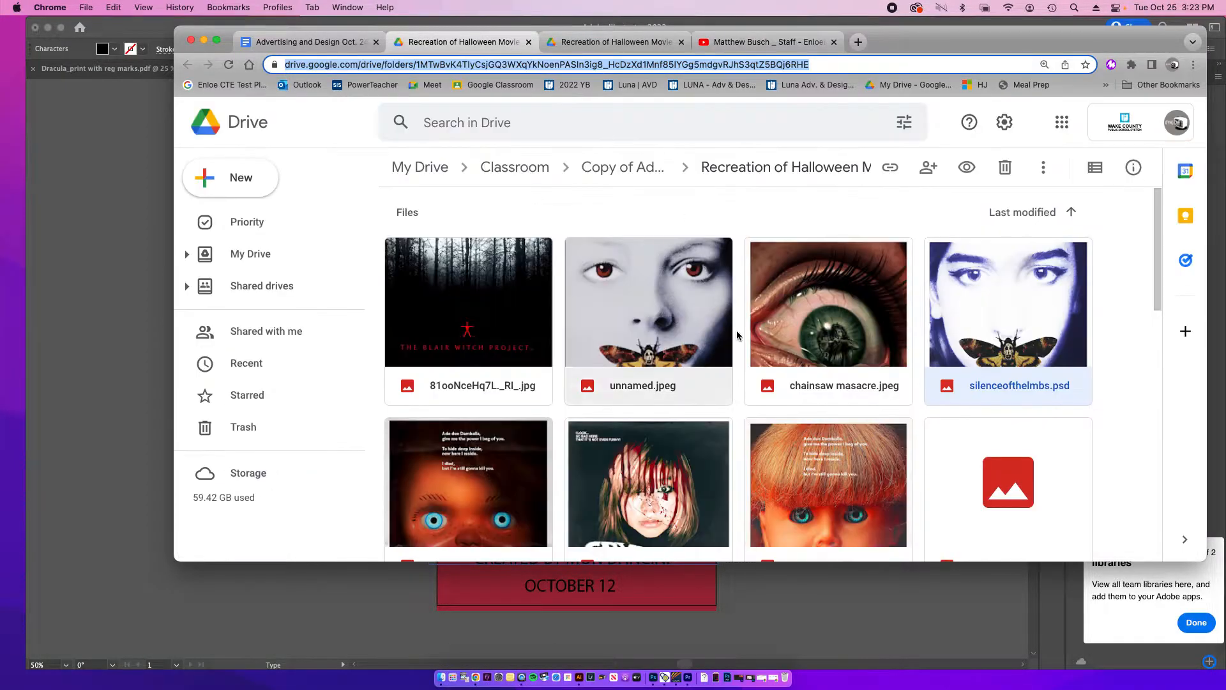
pyautogui.scroll(-3, 741, 332)
pyautogui.doubleClick(409, 293)
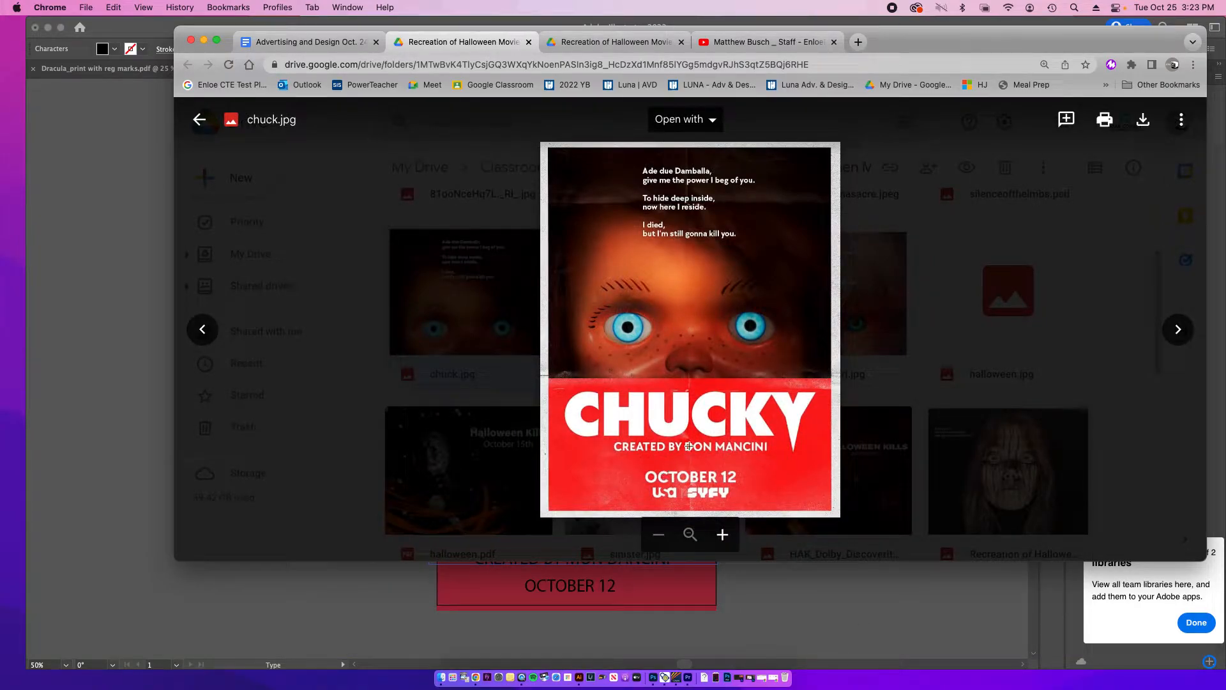
pyautogui.click(777, 622)
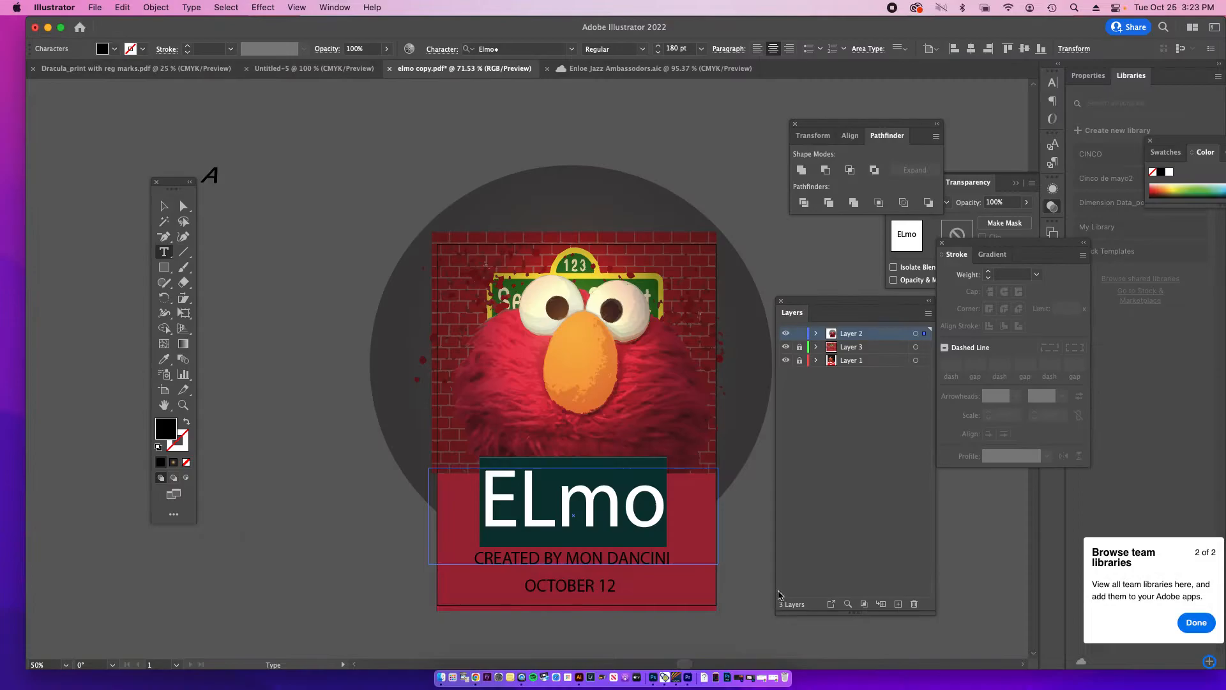
# Step: Set the document bleed to 0.125 in on all four sides
pyautogui.click(119, 7)
pyautogui.moveTo(87, 9)
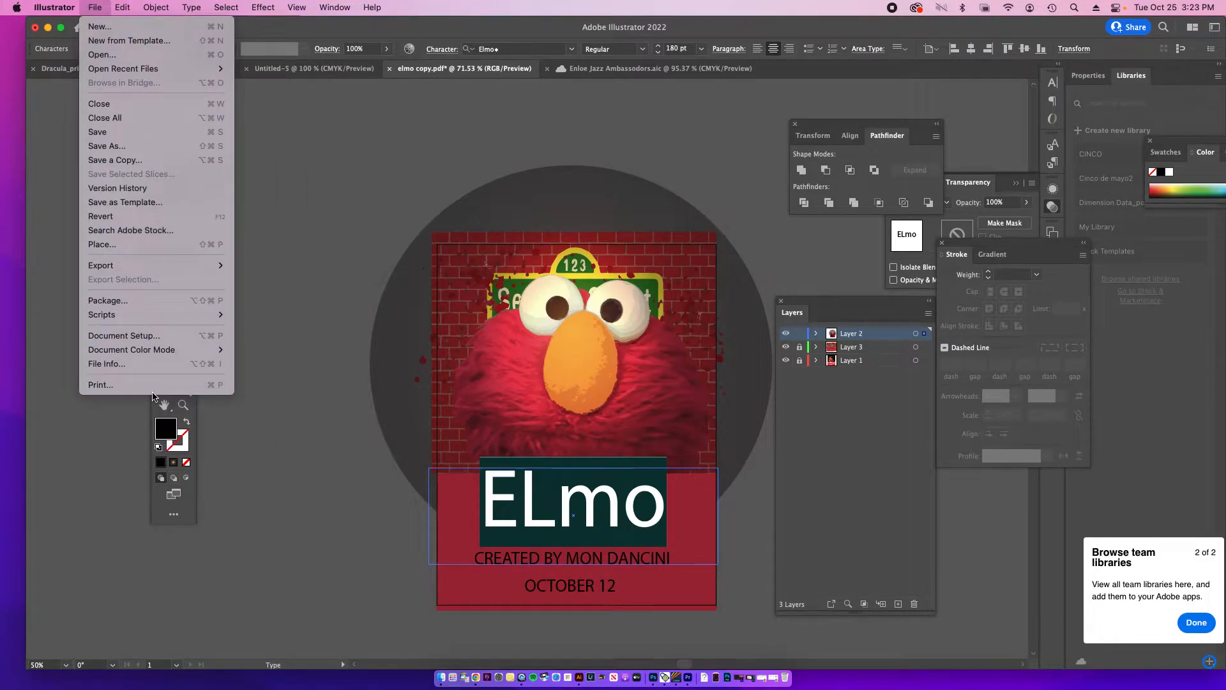
pyautogui.click(156, 338)
pyautogui.click(500, 275)
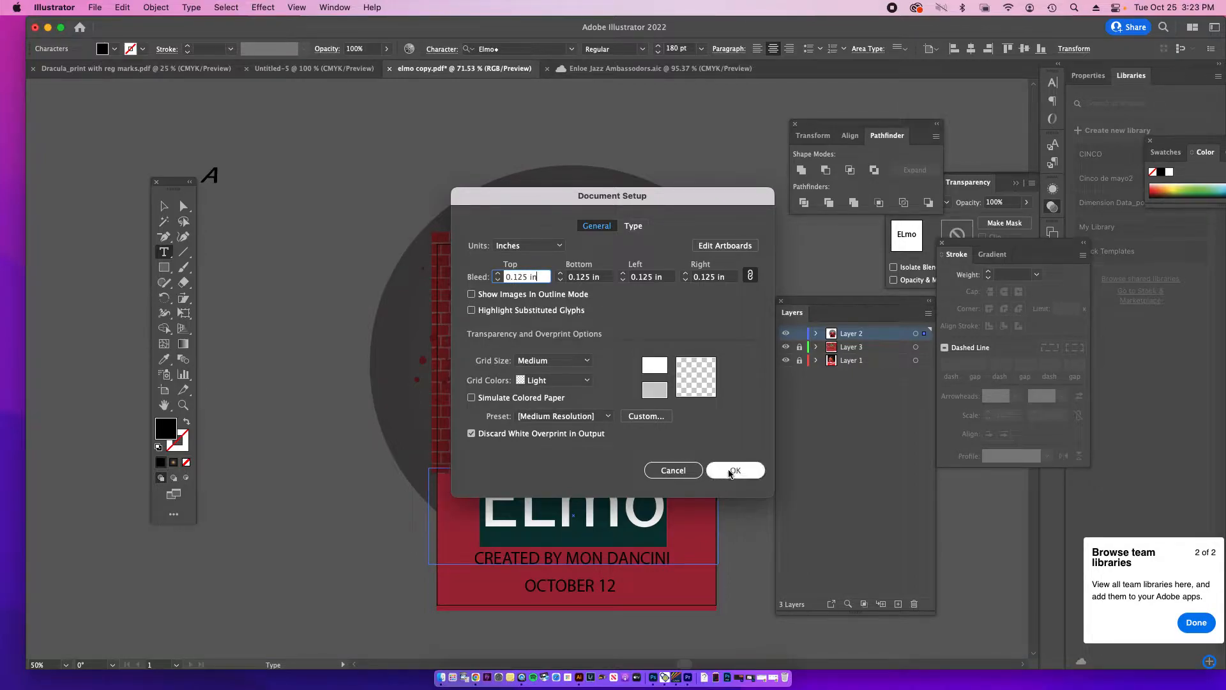
pyautogui.click(735, 470)
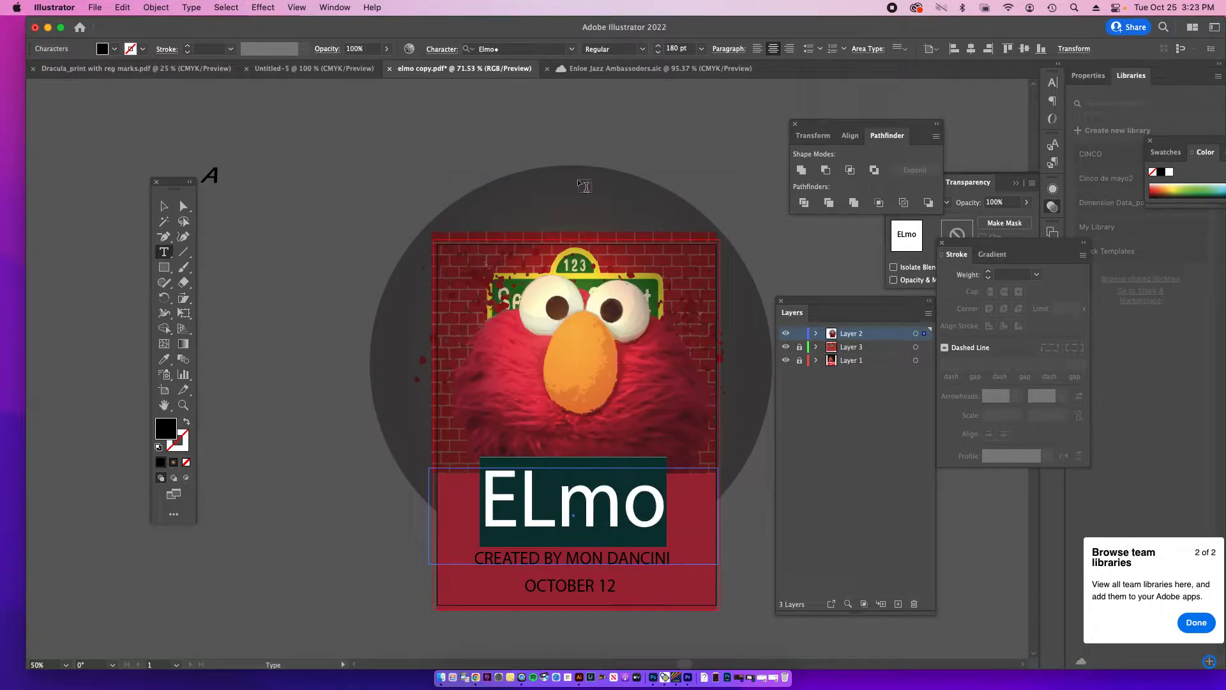
# Step: Widen the dark red rectangle behind the text on both sides to about 8.78 in, reaching the bleed edges
pyautogui.click(163, 206)
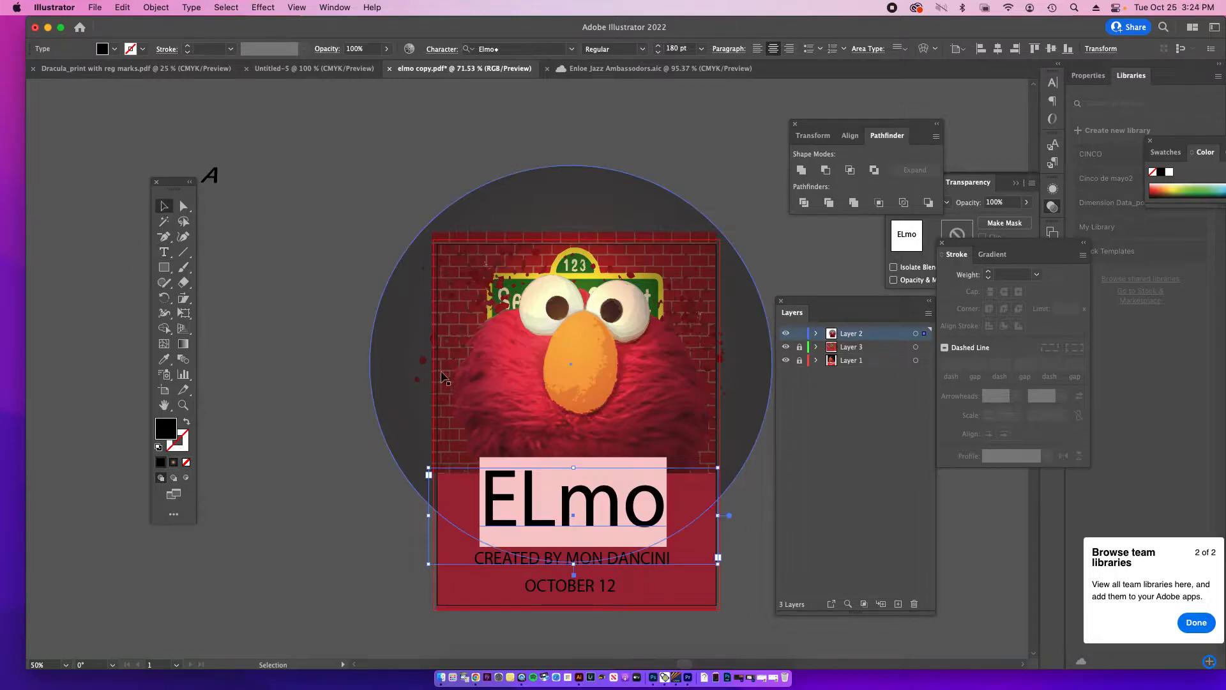
pyautogui.click(443, 603)
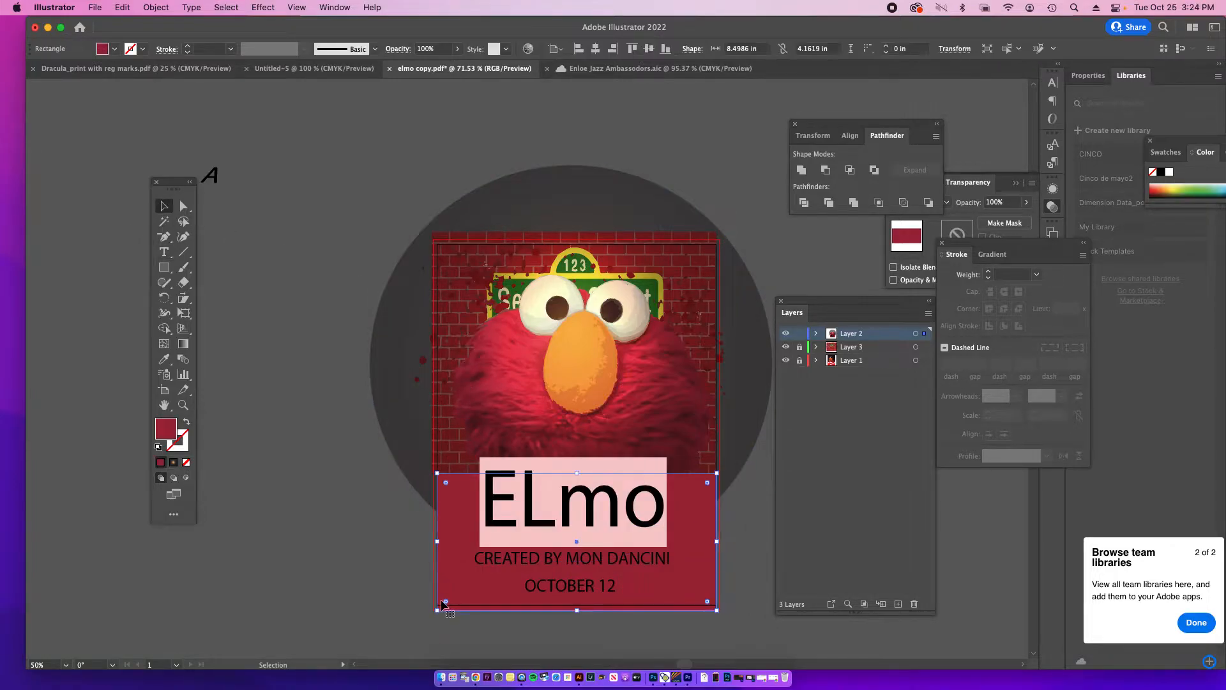
pyautogui.moveTo(438, 541); pyautogui.dragTo(432, 540)
pyautogui.moveTo(716, 541); pyautogui.dragTo(721, 542)
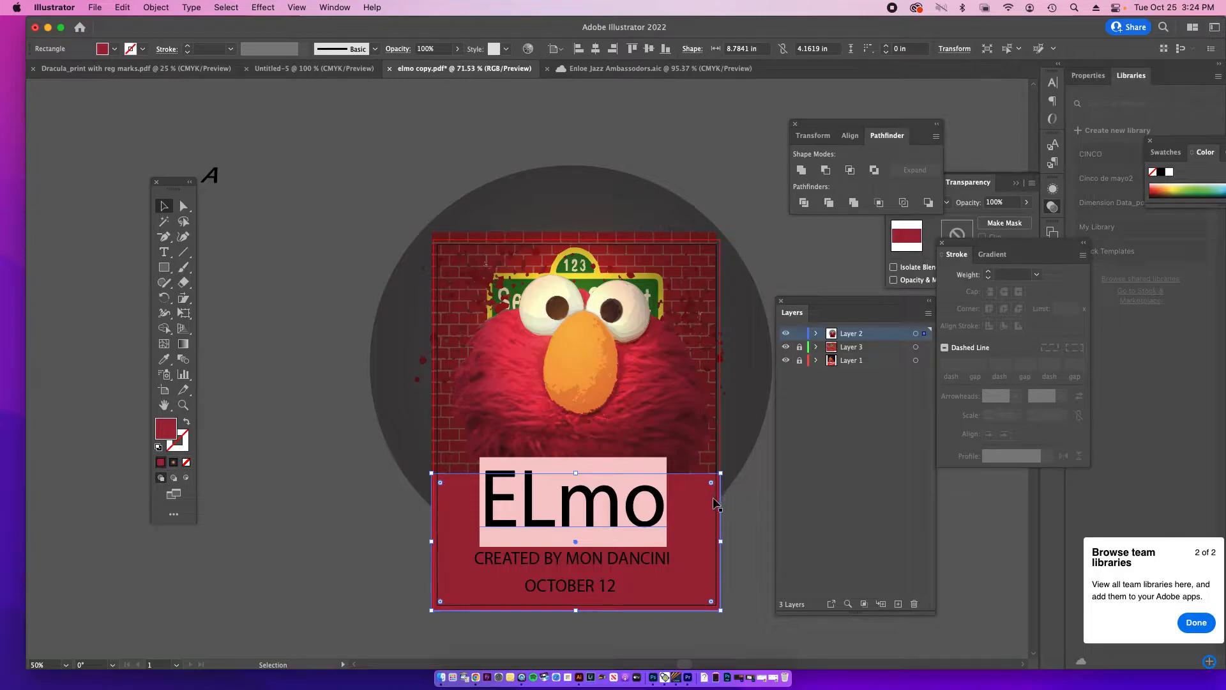
# Step: Move the creator credit line just inside the poster's left trim edge and raise the OCTOBER 12 line closer beneath it
pyautogui.press('super+equal')
pyautogui.press('super+equal')
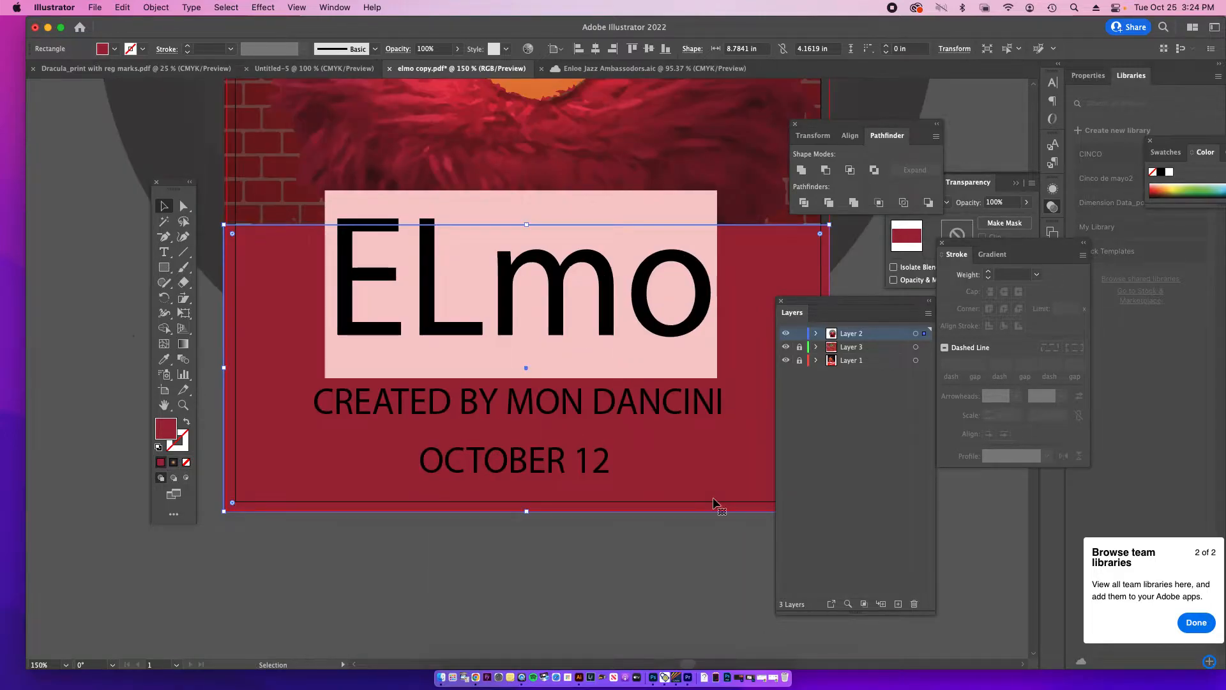
pyautogui.moveTo(467, 417); pyautogui.dragTo(391, 416)
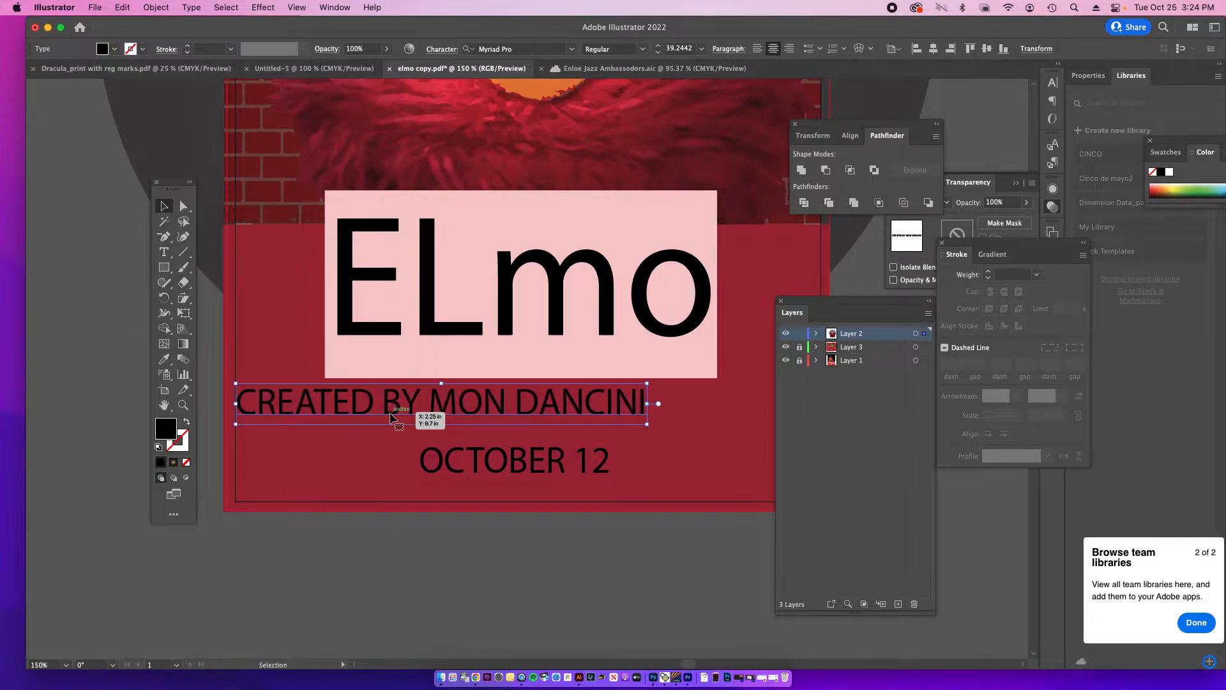
pyautogui.moveTo(523, 461); pyautogui.dragTo(466, 410)
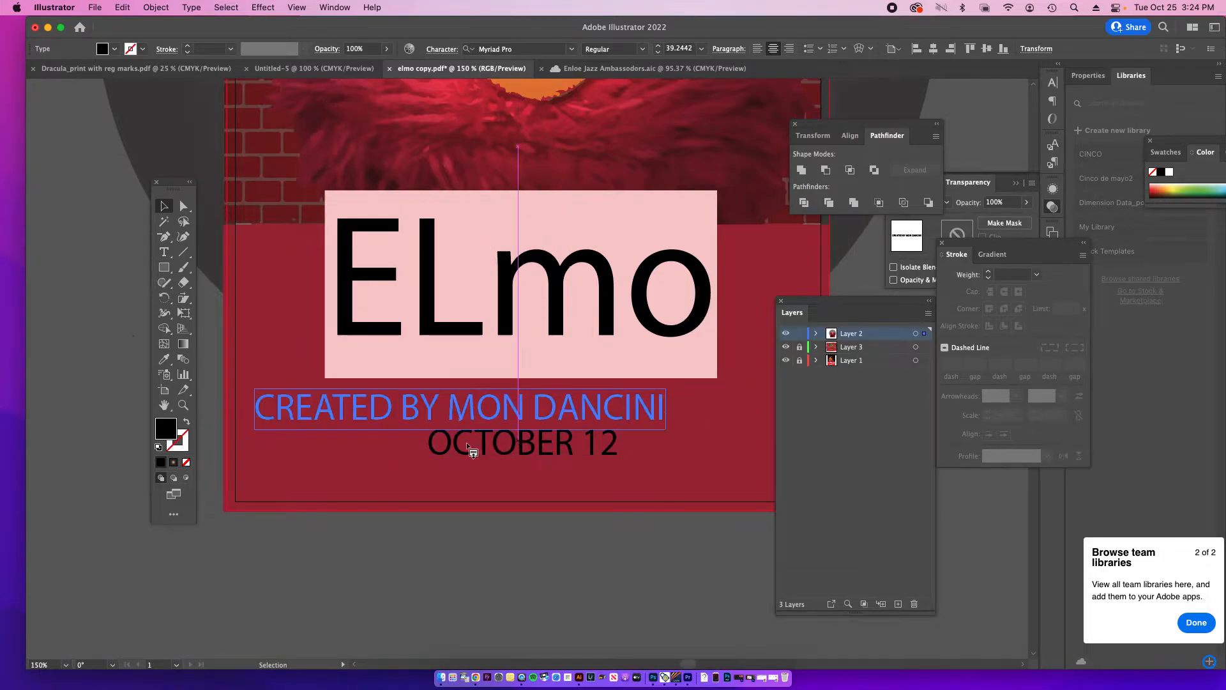
pyautogui.click(450, 480)
# Step: Widen the dark gradient ellipse over the poster to about 12.36 in
pyautogui.press('super+minus')
pyautogui.press('super+minus')
pyautogui.press('super+minus')
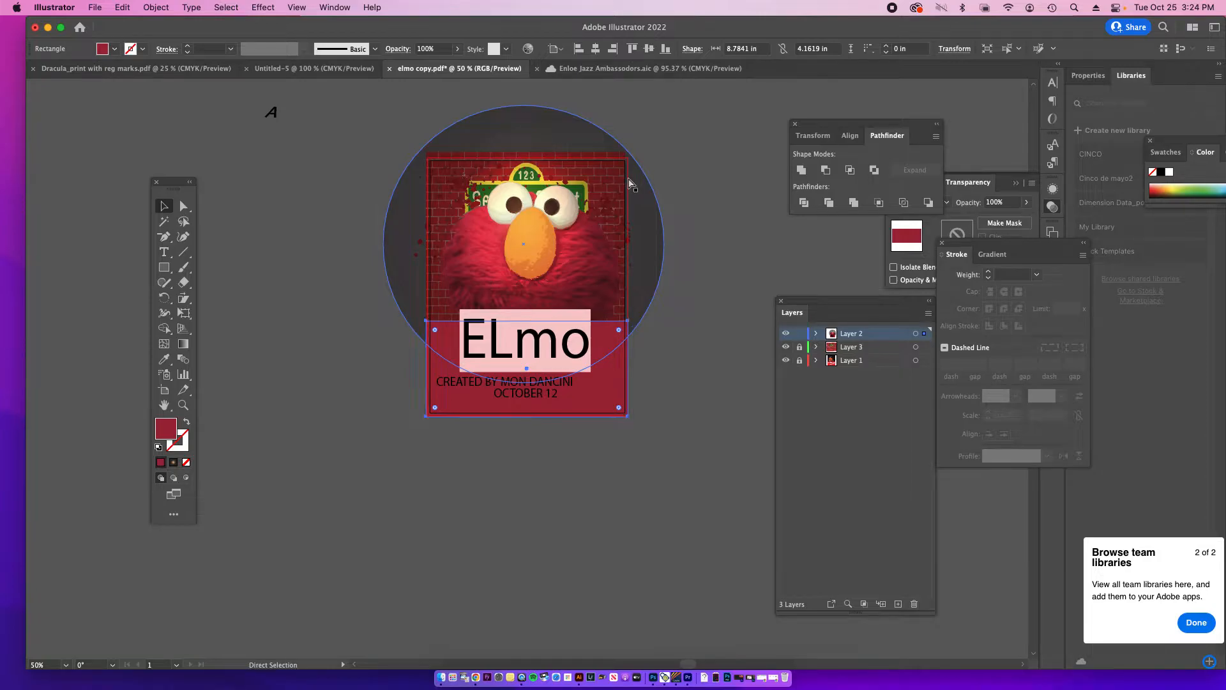
pyautogui.press('super+equal')
pyautogui.press('super+equal')
pyautogui.press('space')
pyautogui.moveTo(562, 222); pyautogui.dragTo(507, 616)
pyautogui.click(667, 448)
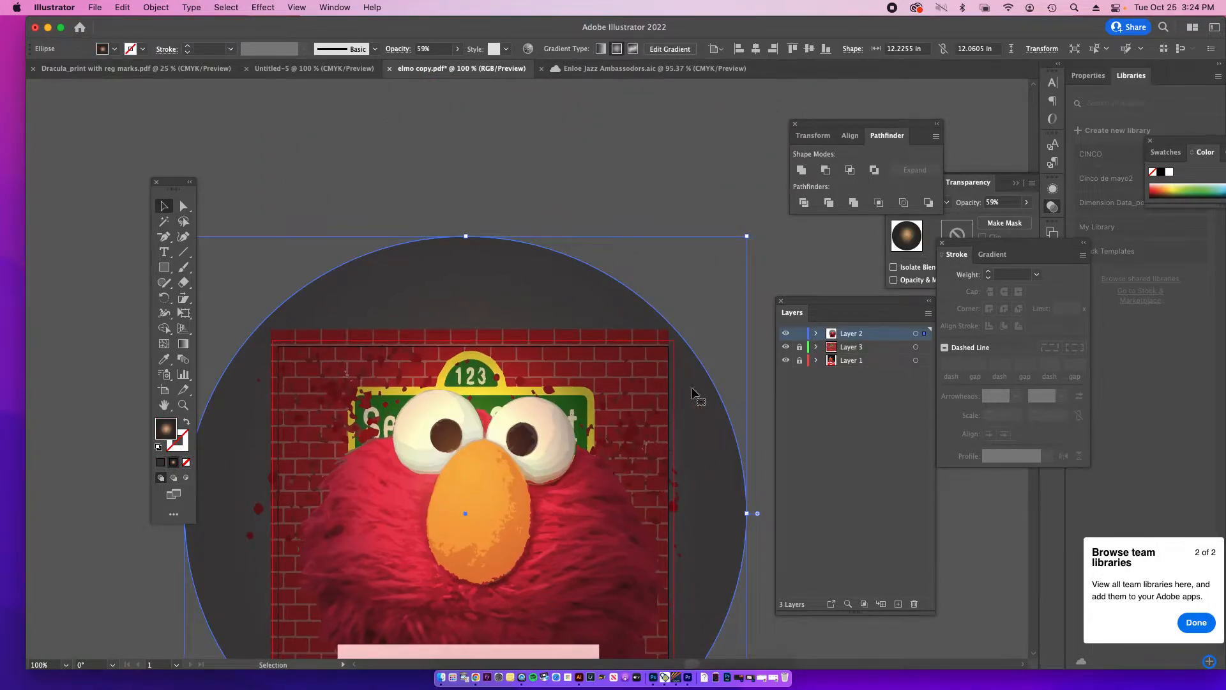
pyautogui.moveTo(746, 238); pyautogui.dragTo(753, 237)
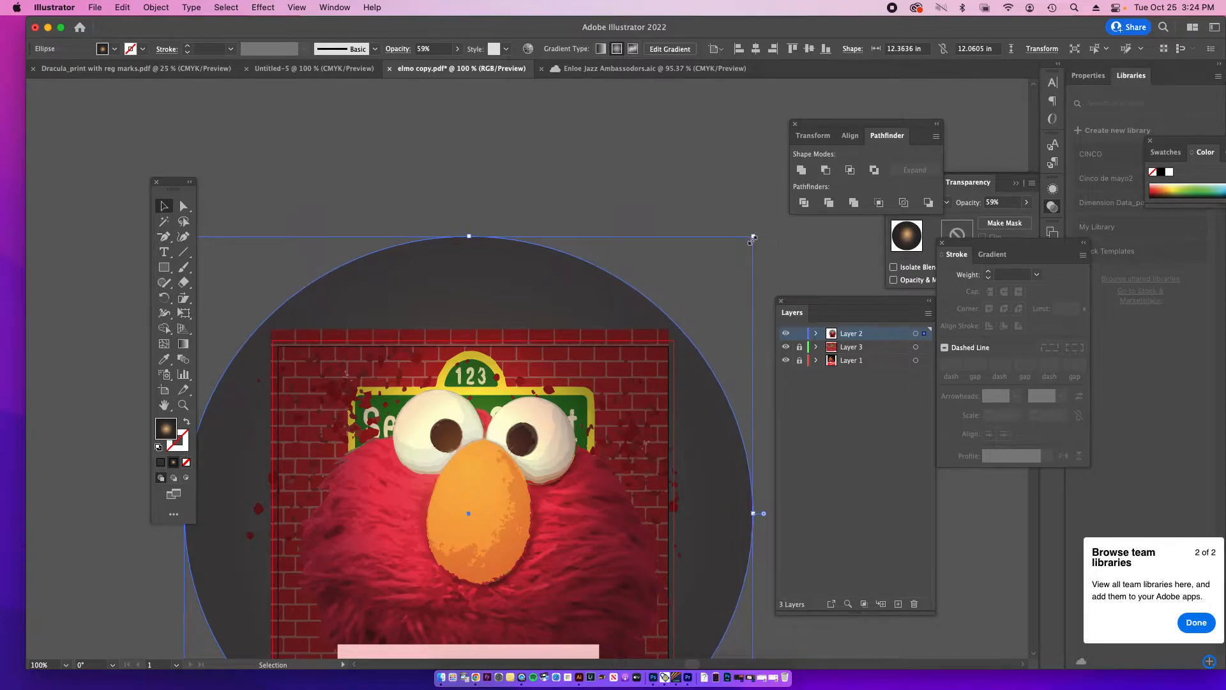
# Step: Unlock Layer 3 and Layer 1 and hide Layer 2 to expose the brick wall background
pyautogui.click(799, 347)
pyautogui.doubleClick(604, 337)
pyautogui.press('Escape')
pyautogui.click(786, 333)
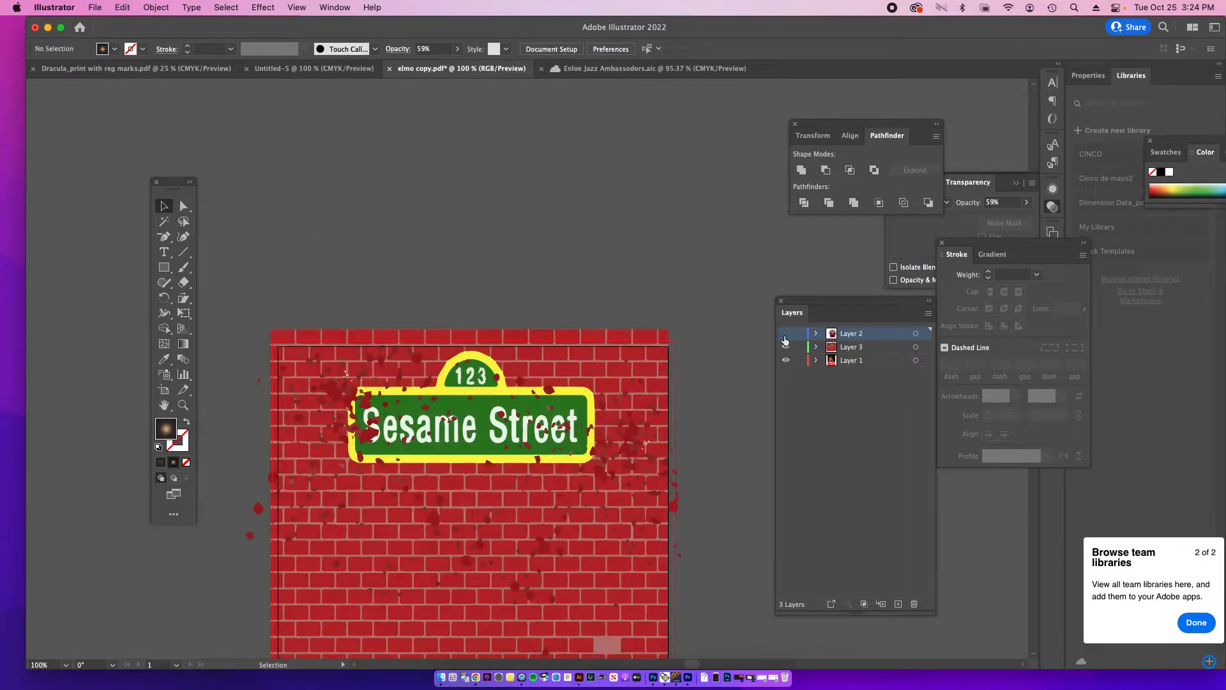
pyautogui.doubleClick(634, 335)
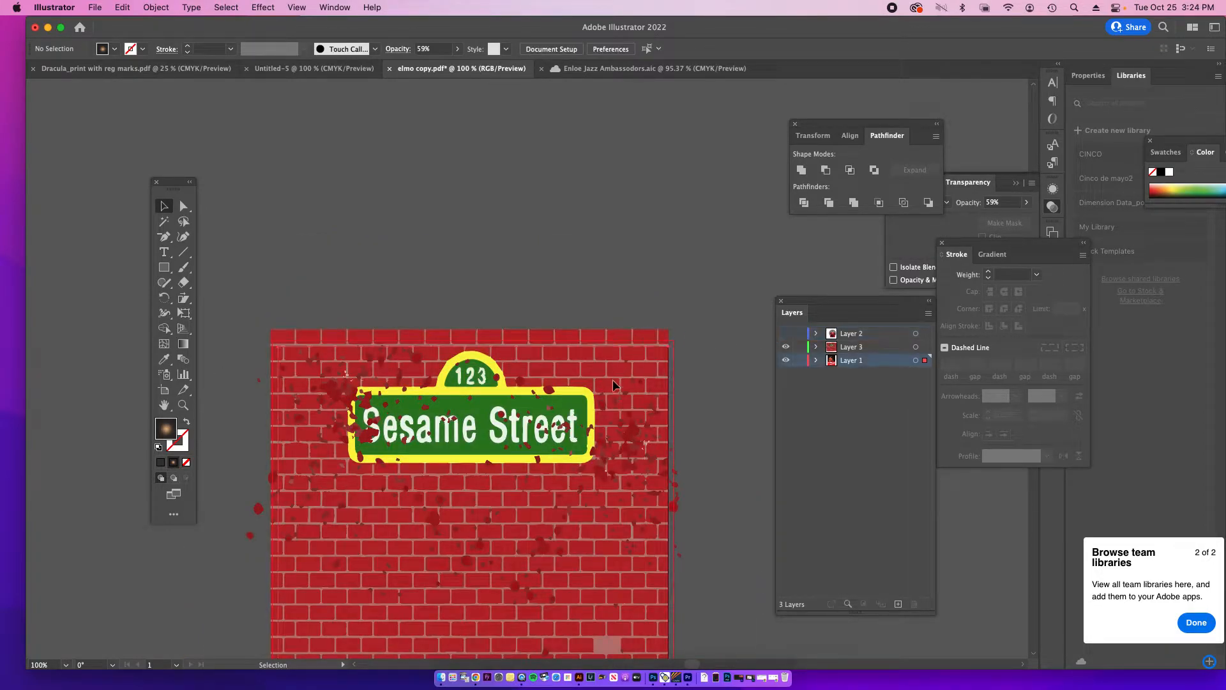
pyautogui.doubleClick(636, 337)
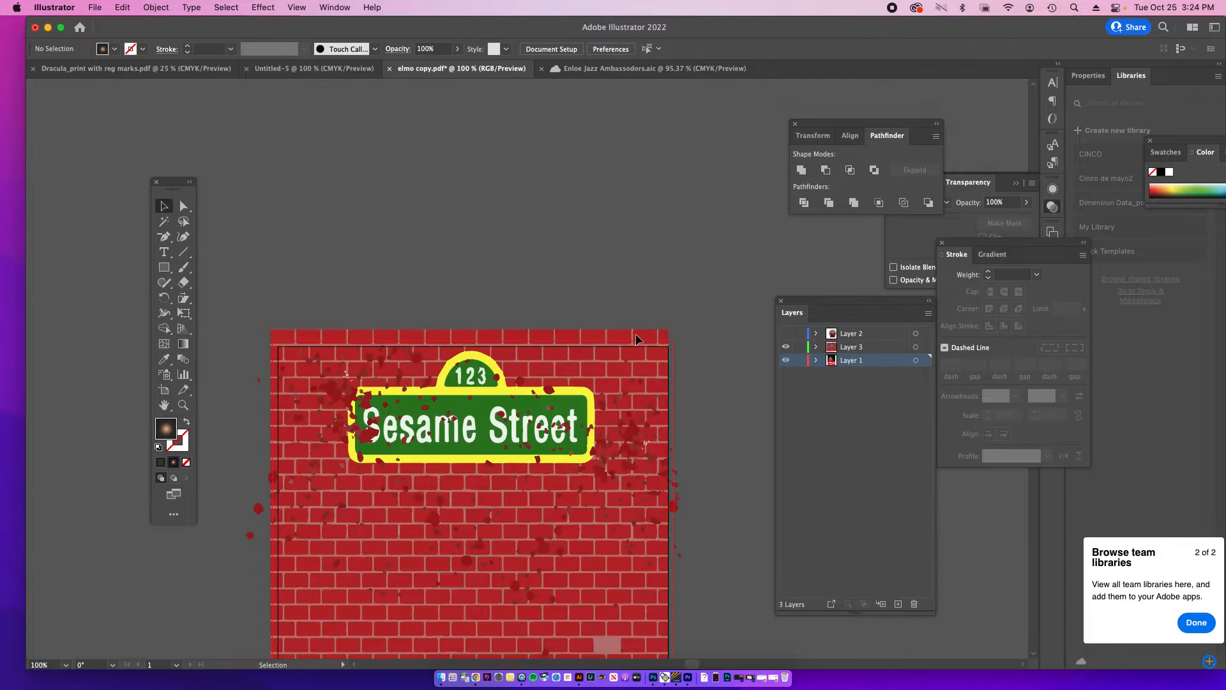
# Step: Unlock the brick wall image tracing in Layer 3 and widen it to about 8.75 in, up to the right bleed edge
pyautogui.click(817, 348)
pyautogui.click(817, 347)
pyautogui.click(816, 347)
pyautogui.click(801, 389)
pyautogui.click(662, 340)
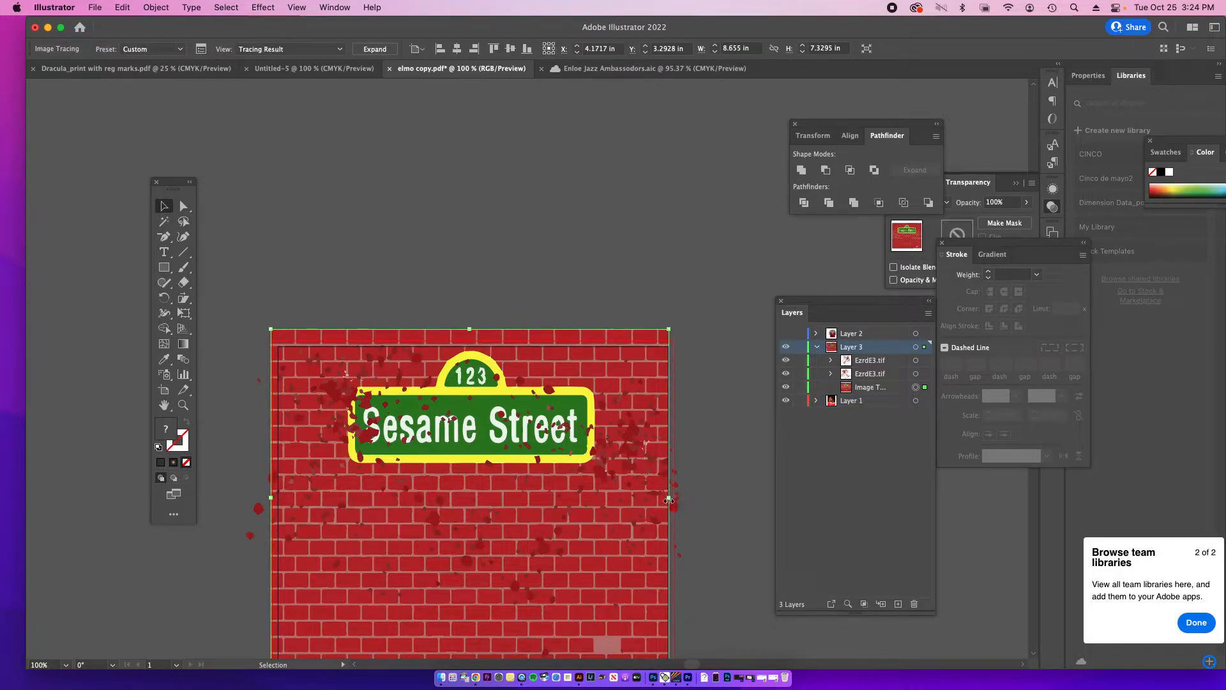
pyautogui.moveTo(673, 497); pyautogui.dragTo(674, 504)
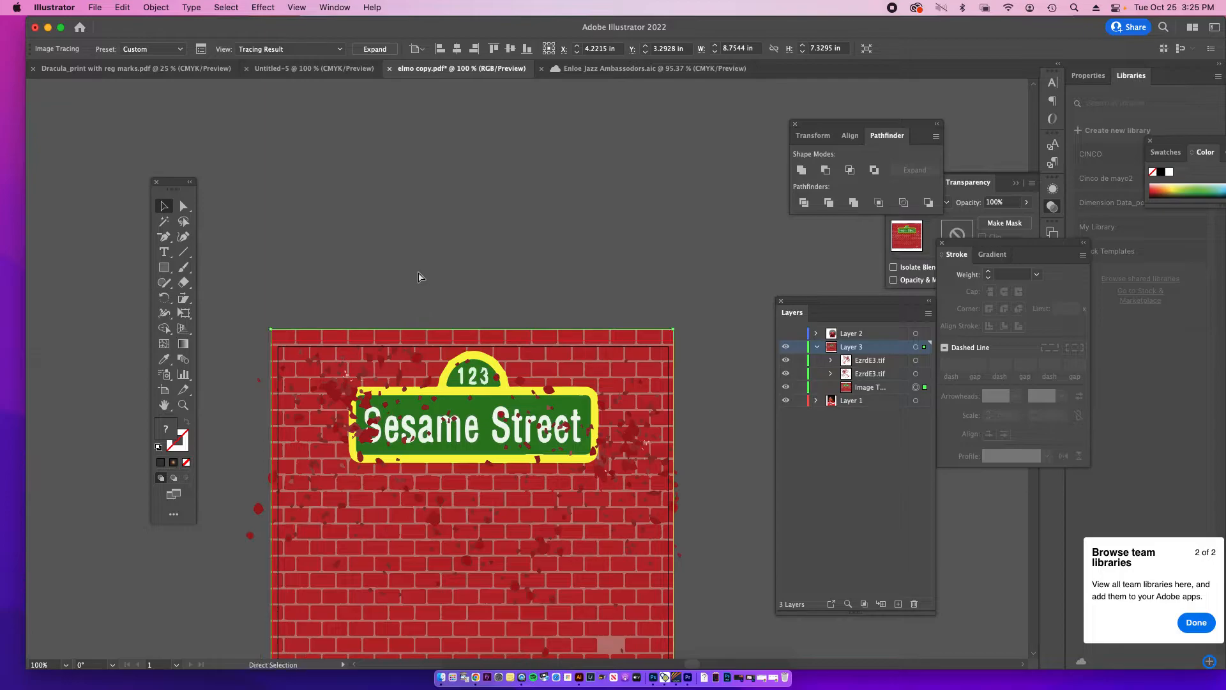
# Step: Lock the brick wall image tracing again and show Layer 2
pyautogui.press('super+minus')
pyautogui.press('super+minus')
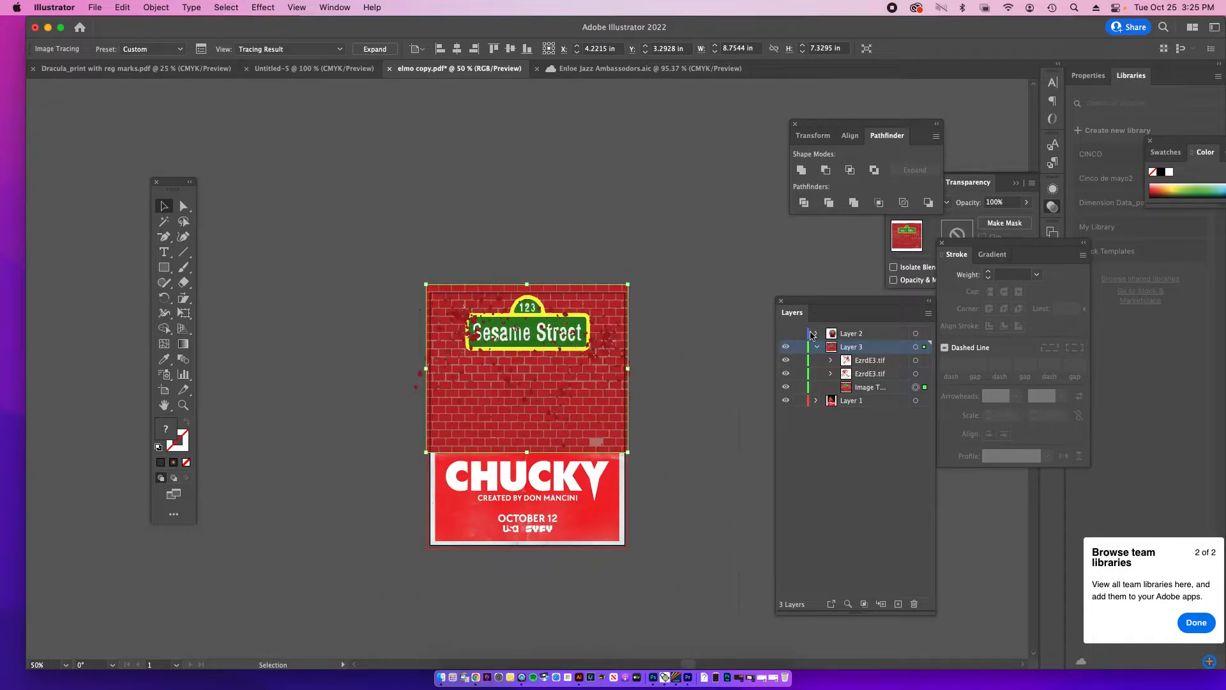
pyautogui.press('super+shift+a')
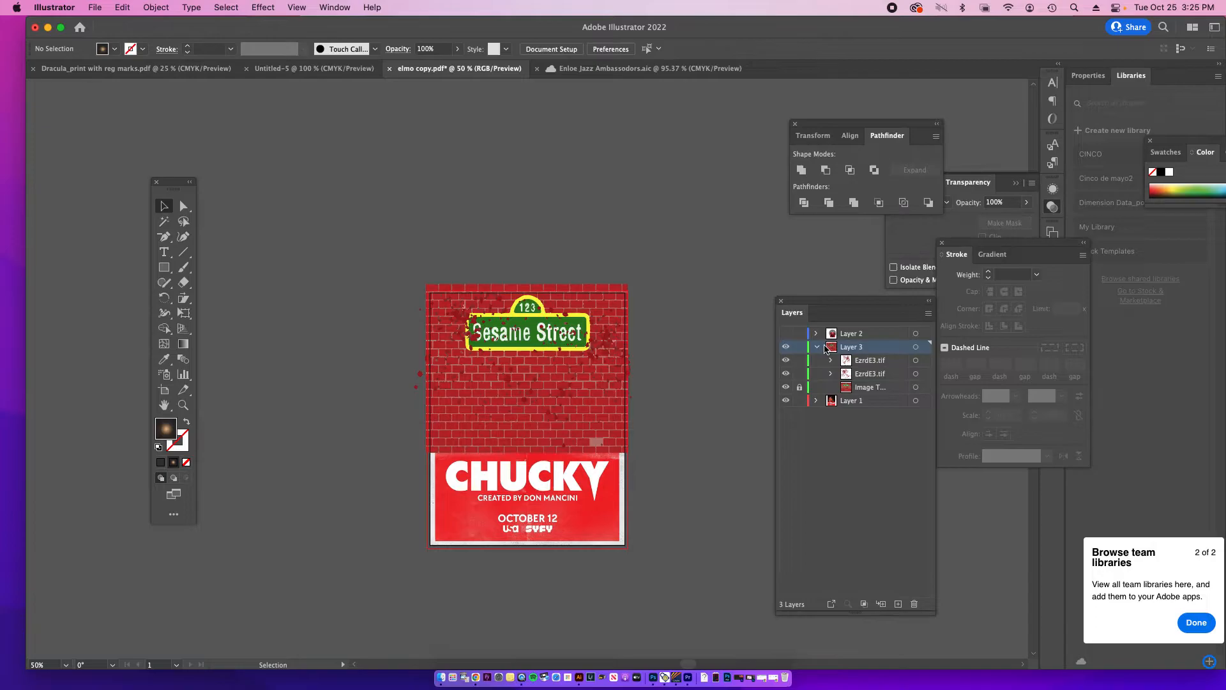
pyautogui.click(816, 346)
pyautogui.click(786, 334)
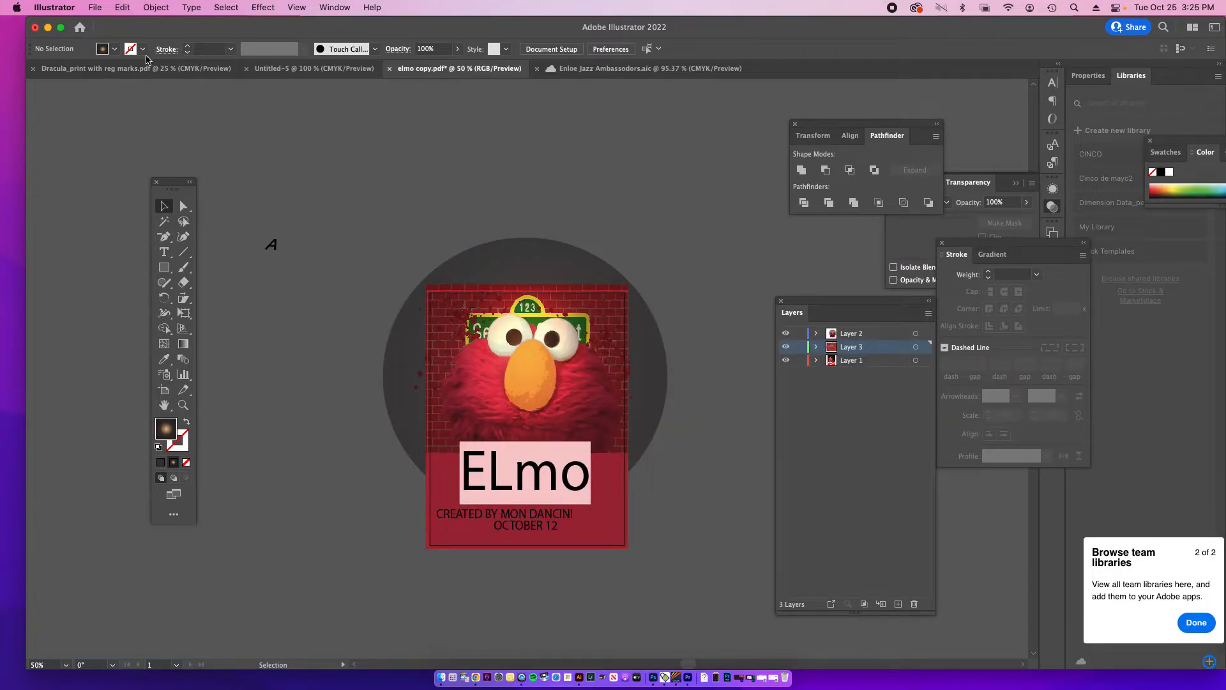
# Step: Save the poster on the computer in Documents as an Adobe PDF named "Print_pdf with trim marks.pdf"
pyautogui.click(96, 7)
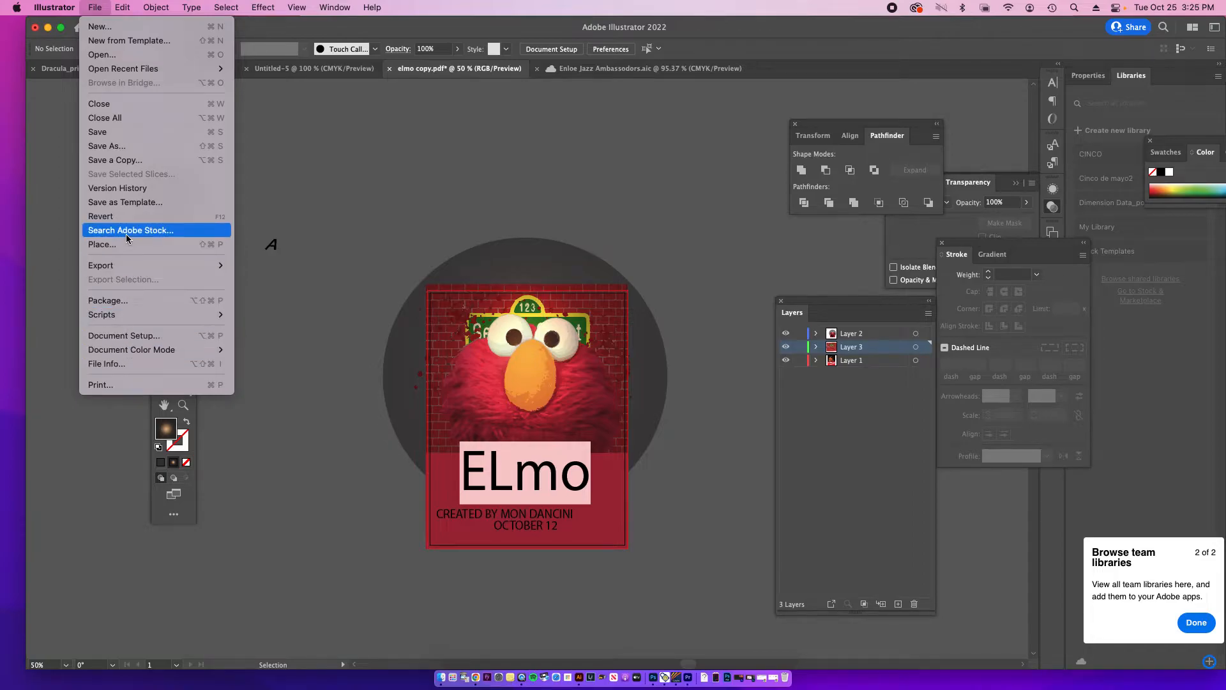
pyautogui.moveTo(114, 263)
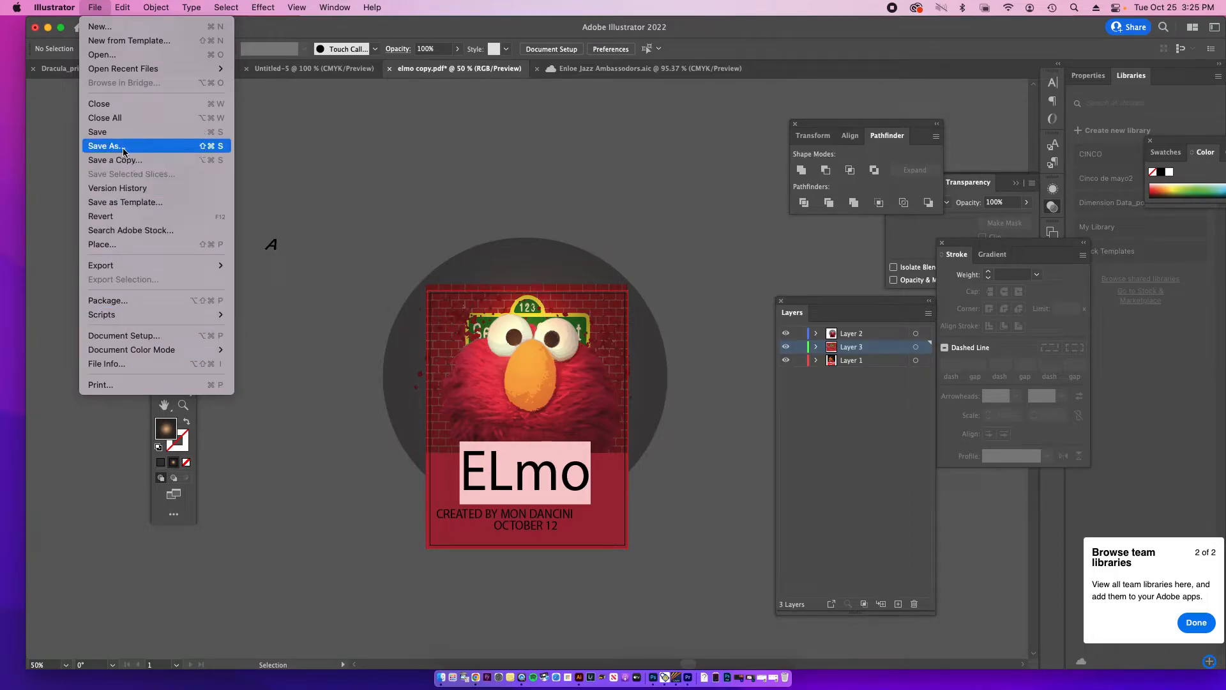
pyautogui.click(122, 146)
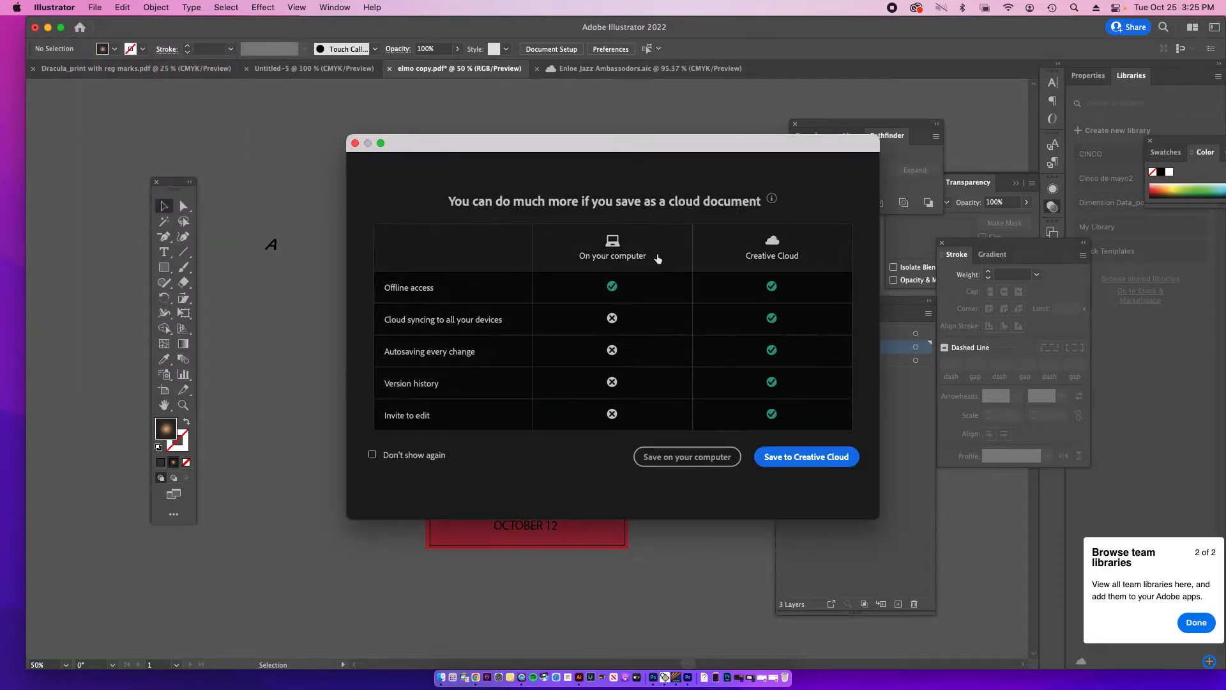
pyautogui.click(675, 456)
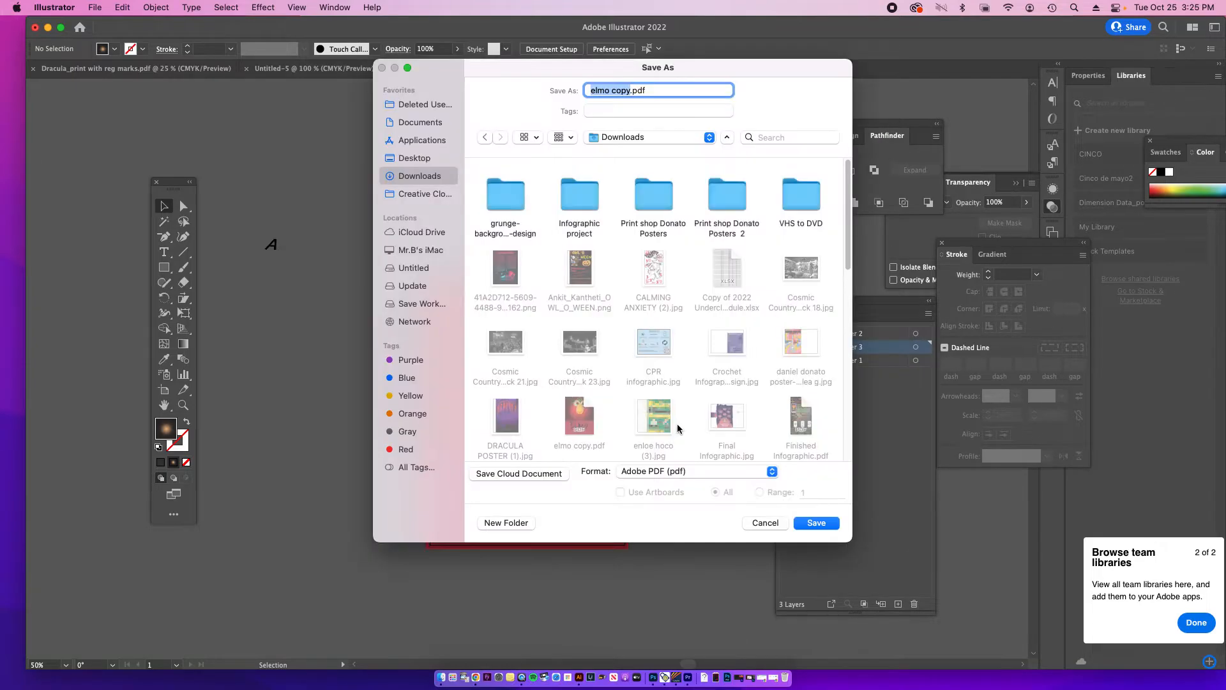
pyautogui.click(424, 123)
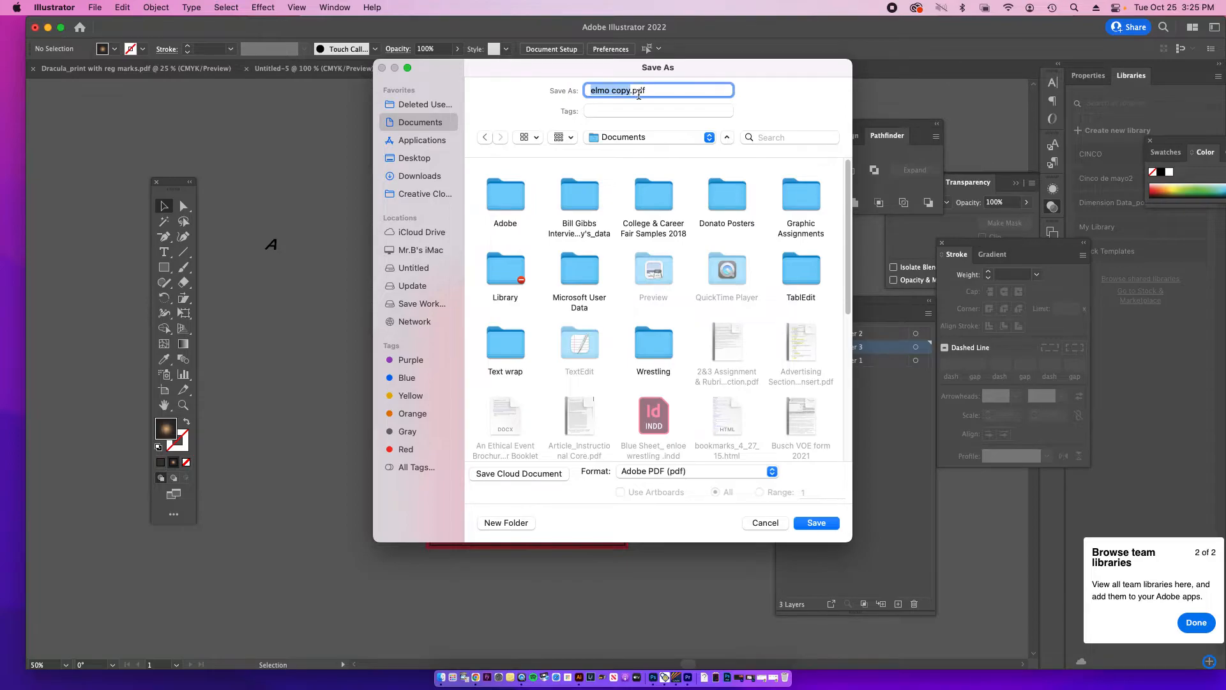
pyautogui.write('Print')
pyautogui.write('_pr')
pyautogui.write('i')
pyautogui.write(' with trim ma')
pyautogui.write('rks')
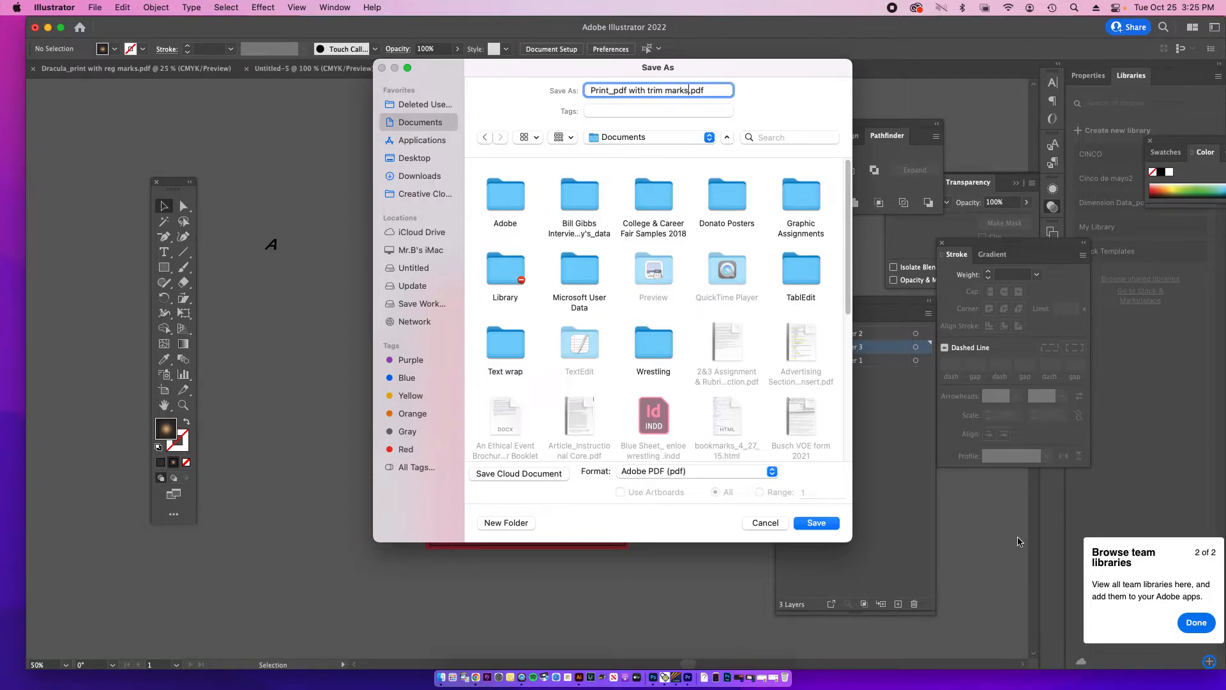
pyautogui.click(824, 529)
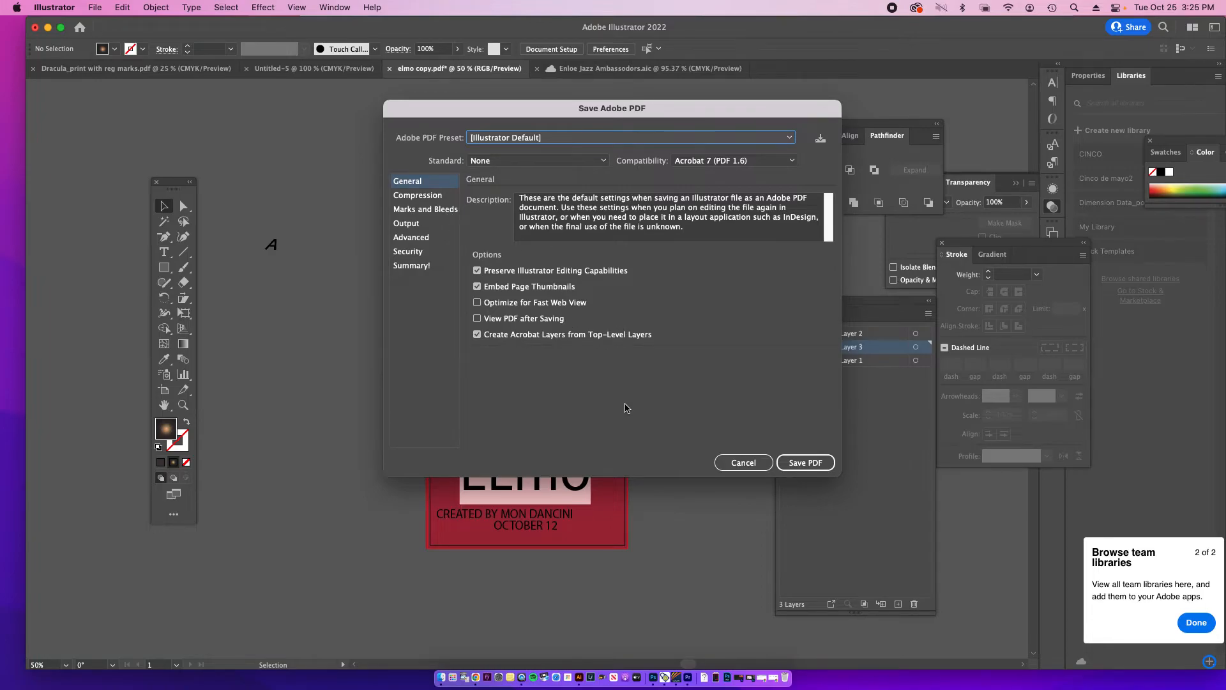
# Step: Add trim marks only to the PDF, keeping the document bleed settings, and save it
pyautogui.click(455, 212)
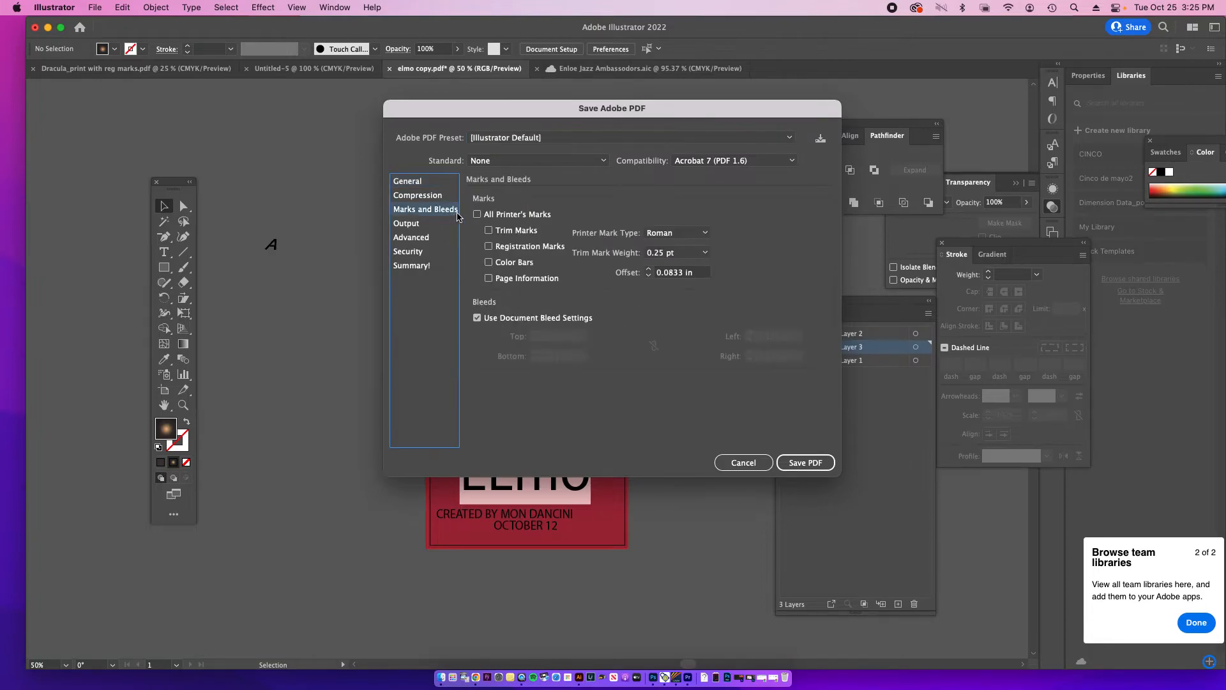
pyautogui.click(499, 233)
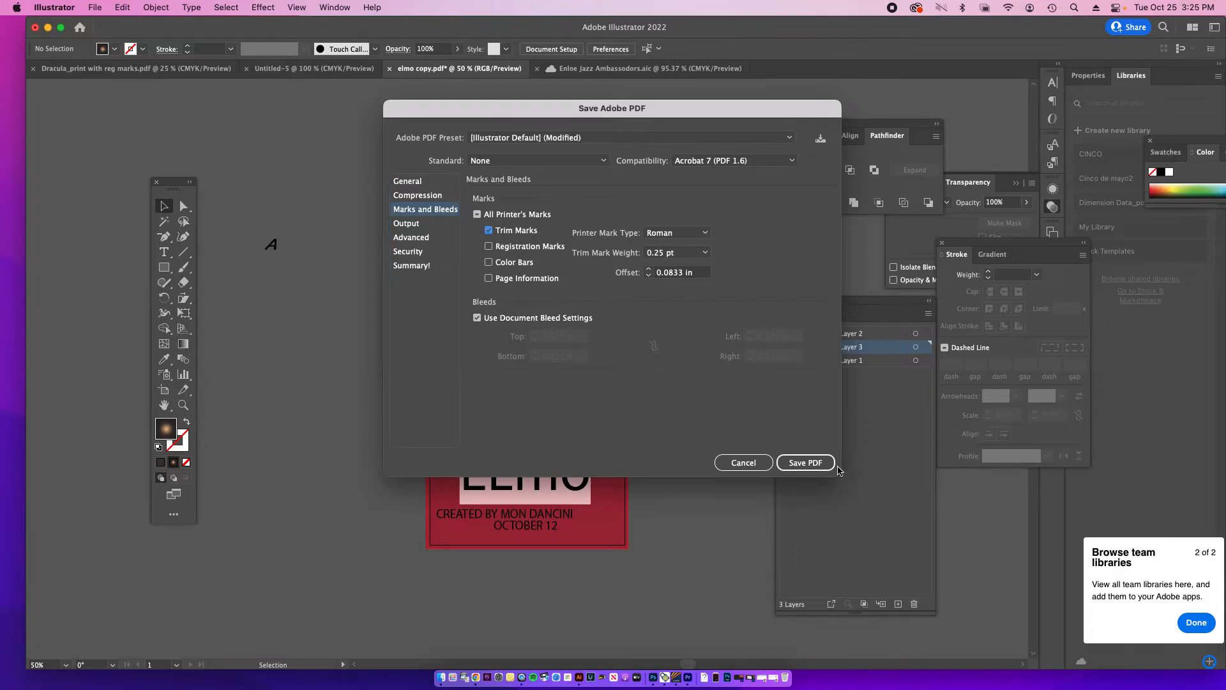
pyautogui.click(825, 466)
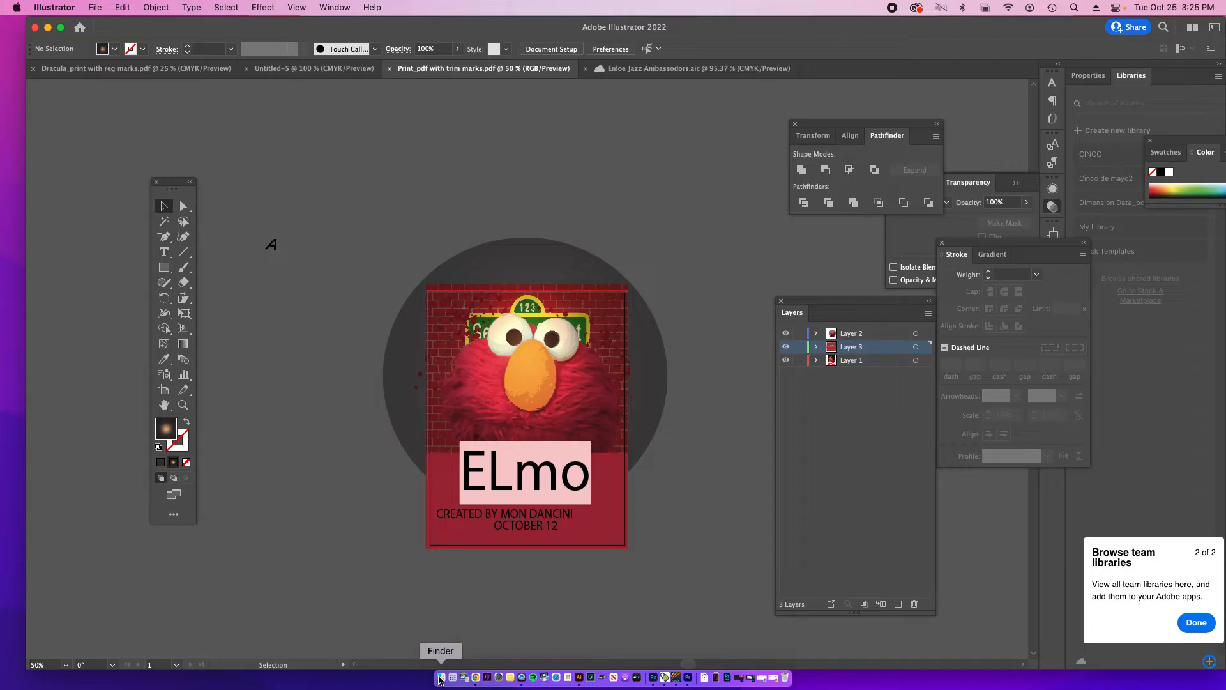
# Step: Switch to Finder, open "Print_pdf with trim marks.pdf" from Documents in Preview, and view the whole page with its trim marks
pyautogui.click(440, 678)
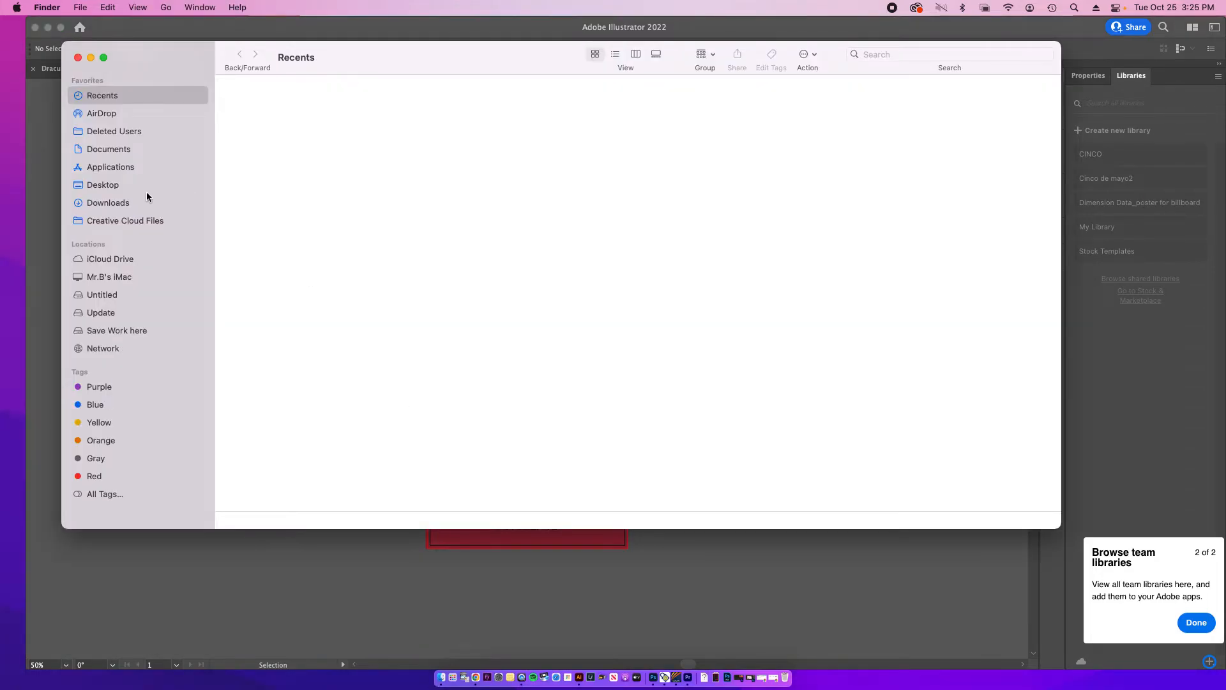
pyautogui.click(120, 153)
pyautogui.doubleClick(608, 319)
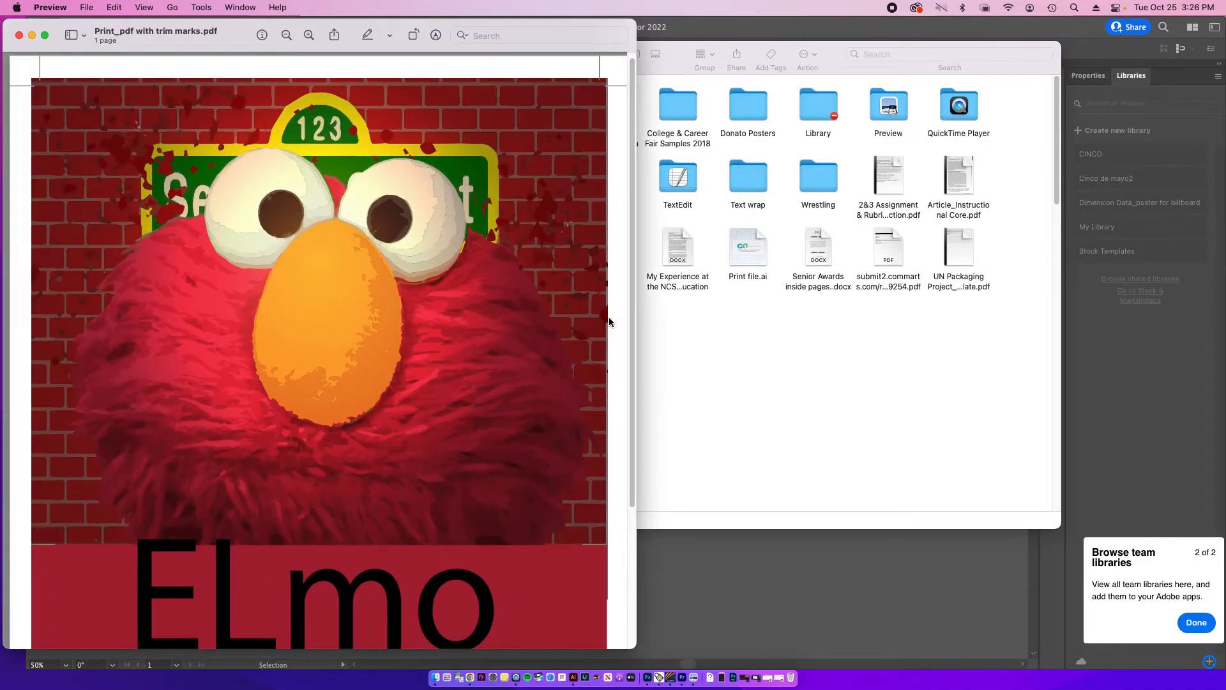
pyautogui.press('super+minus')
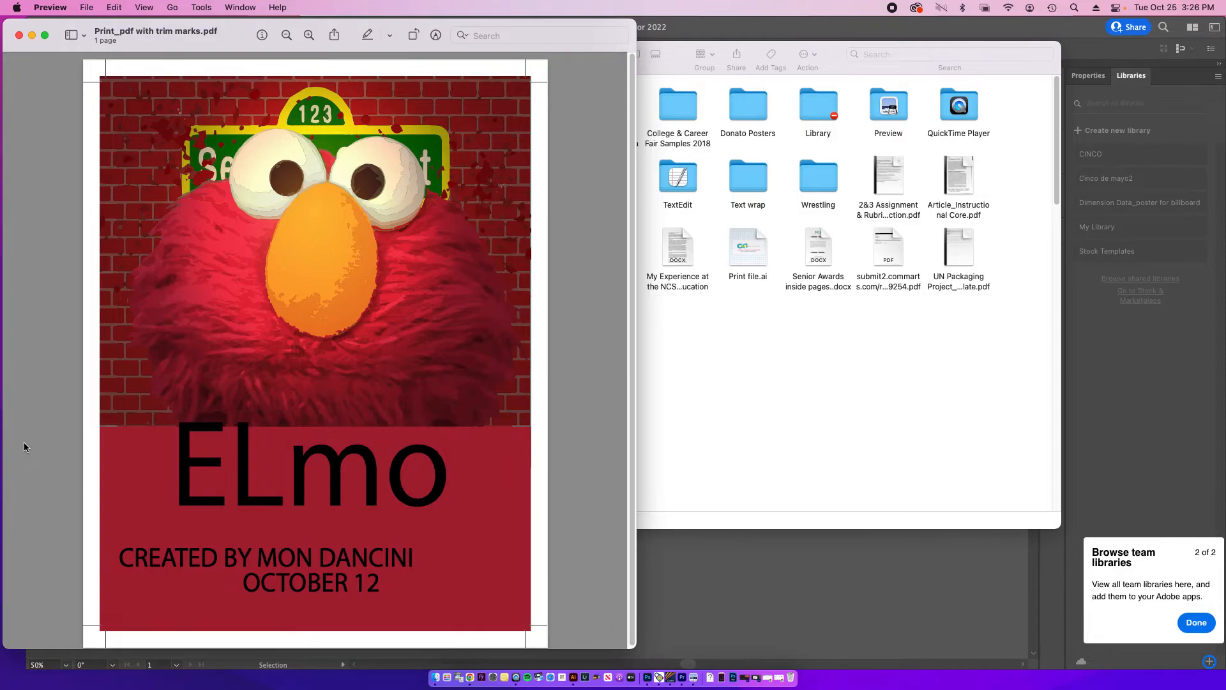
# Step: Start printing the poster PDF and choose Printer 2 as the printer
pyautogui.press('super+p')
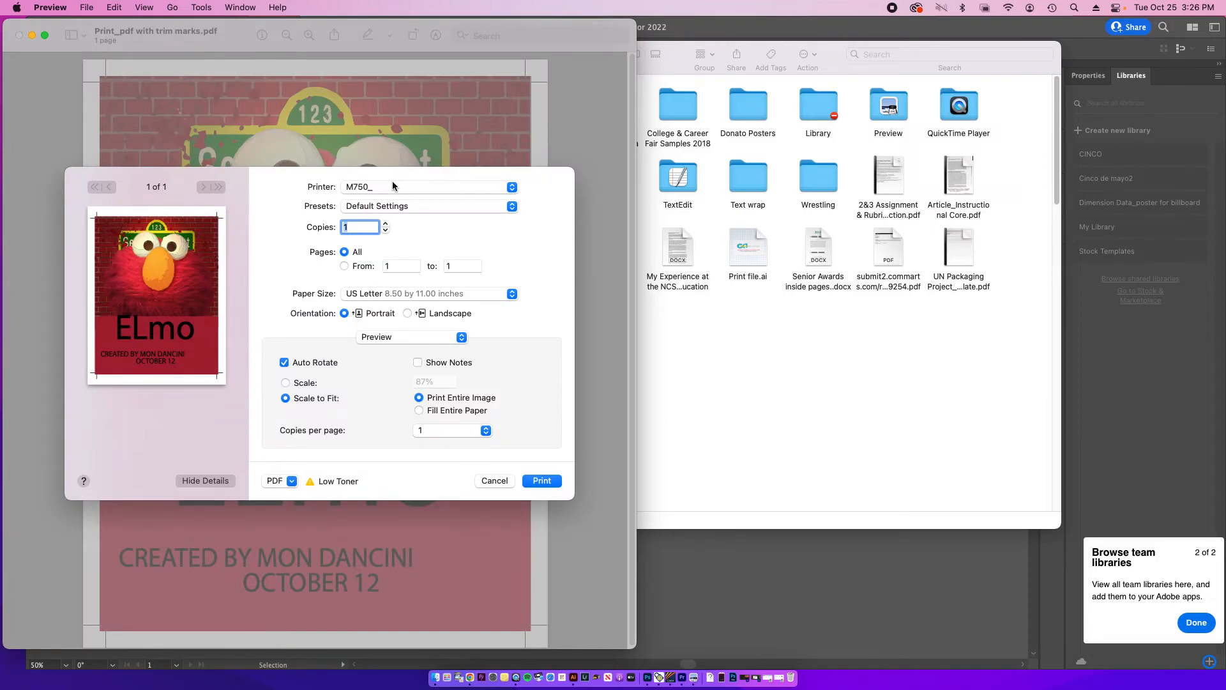
pyautogui.click(393, 186)
pyautogui.click(391, 205)
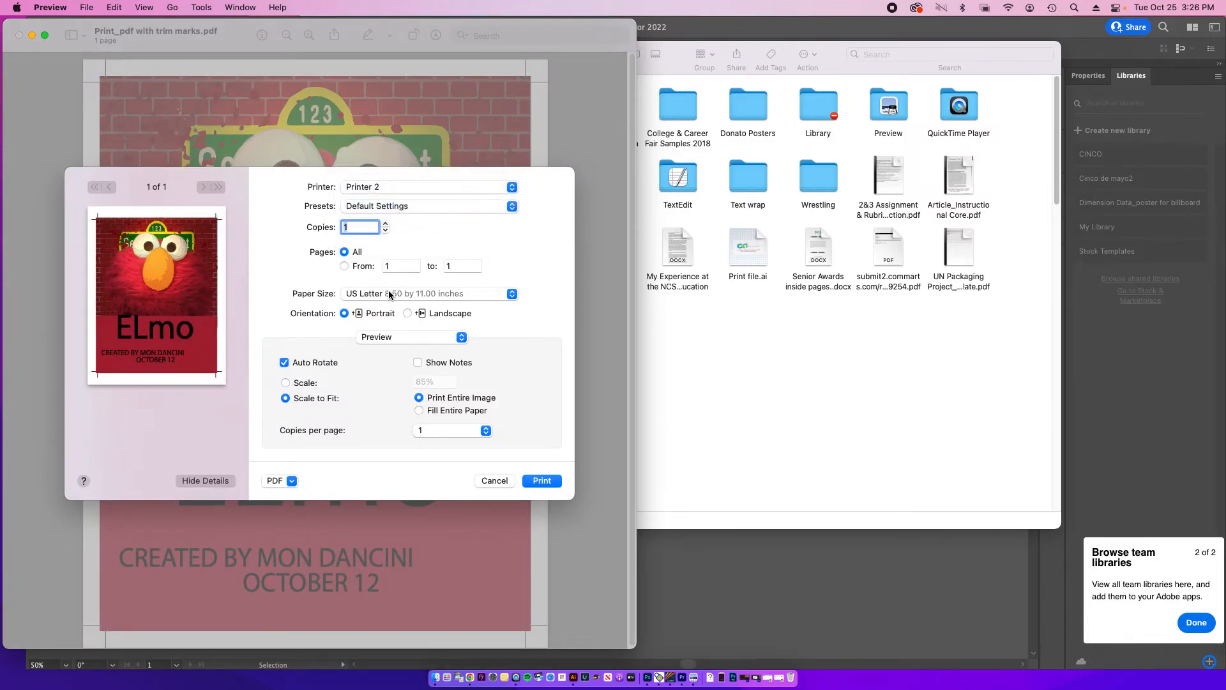
# Step: Look through the available paper sizes and set the print's paper size to B5, 6.93 by 9.85 inches
pyautogui.click(390, 293)
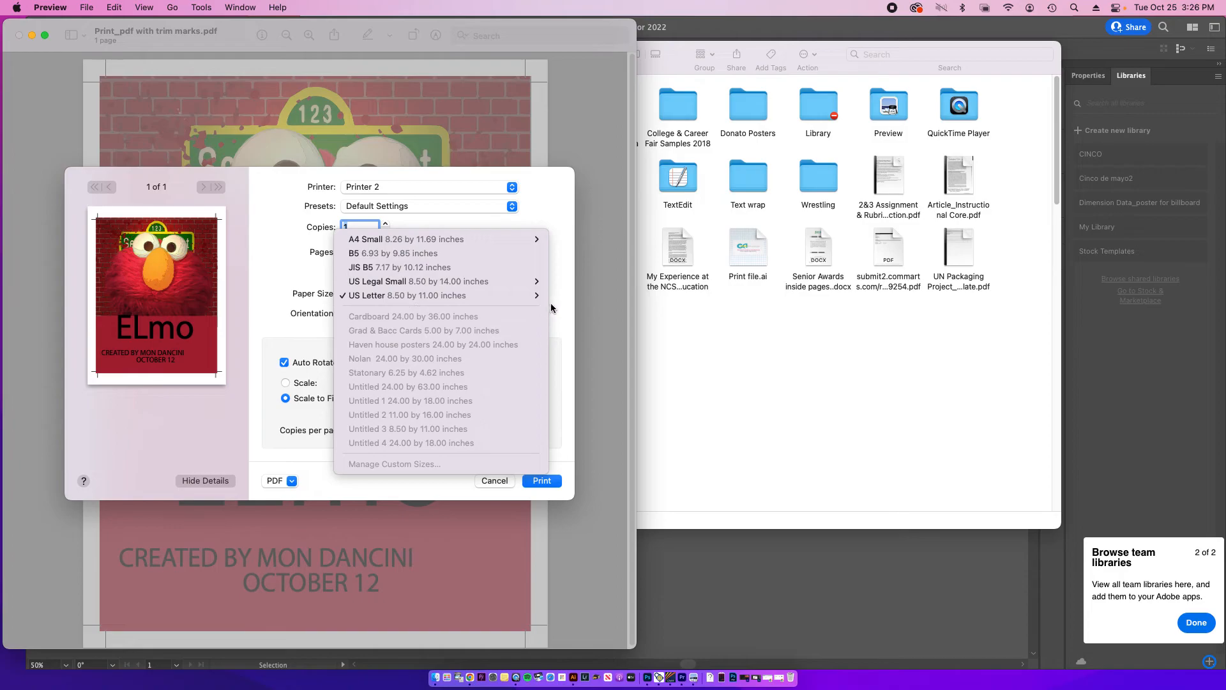
pyautogui.click(549, 304)
pyautogui.click(427, 335)
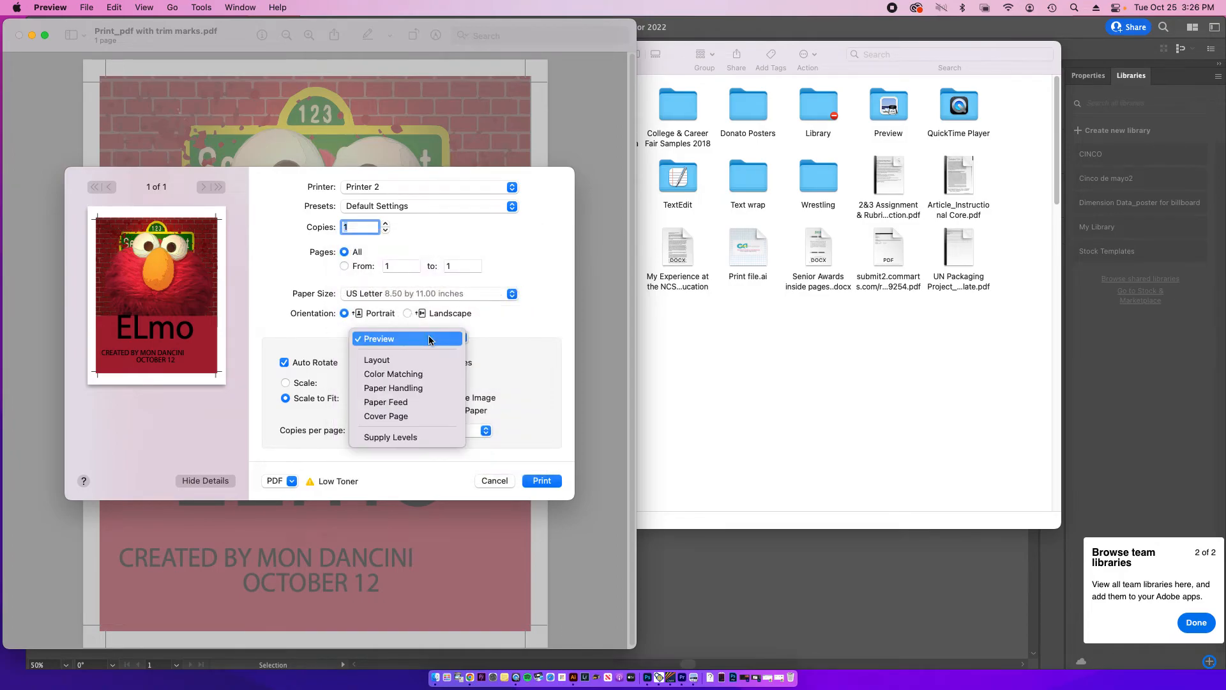
pyautogui.click(470, 198)
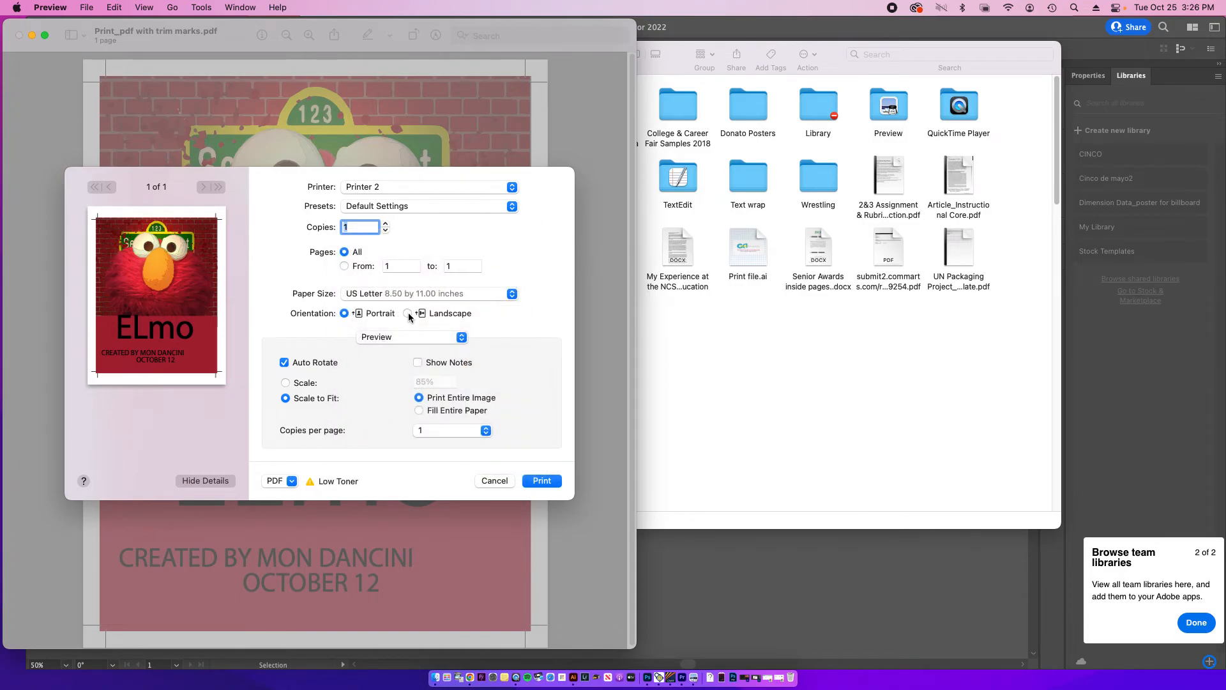
pyautogui.click(410, 293)
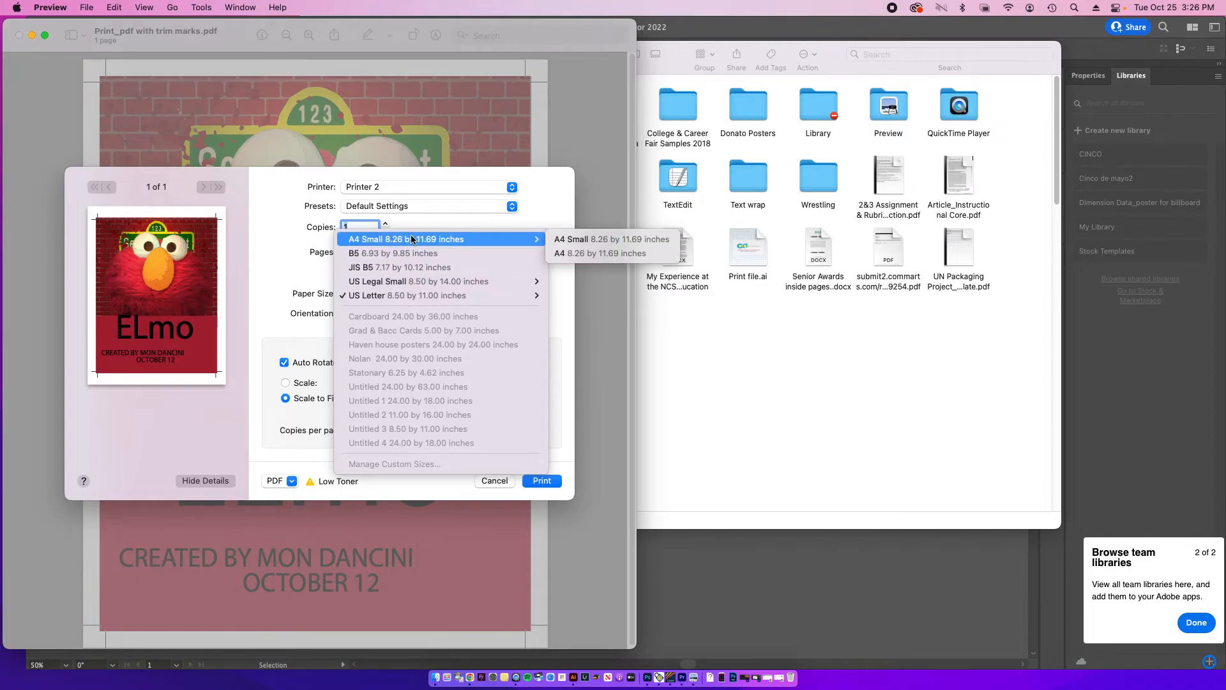
pyautogui.click(543, 253)
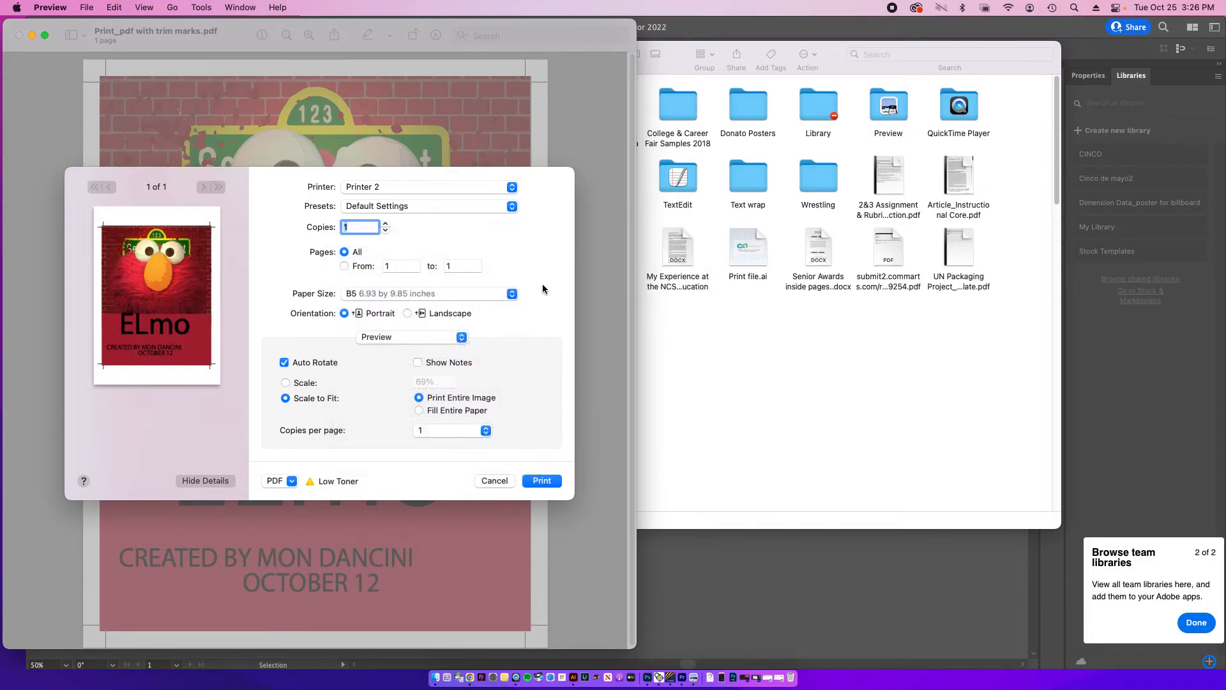
# Step: Examine the Paper Feed and Color Matching settings for the poster print
pyautogui.click(439, 337)
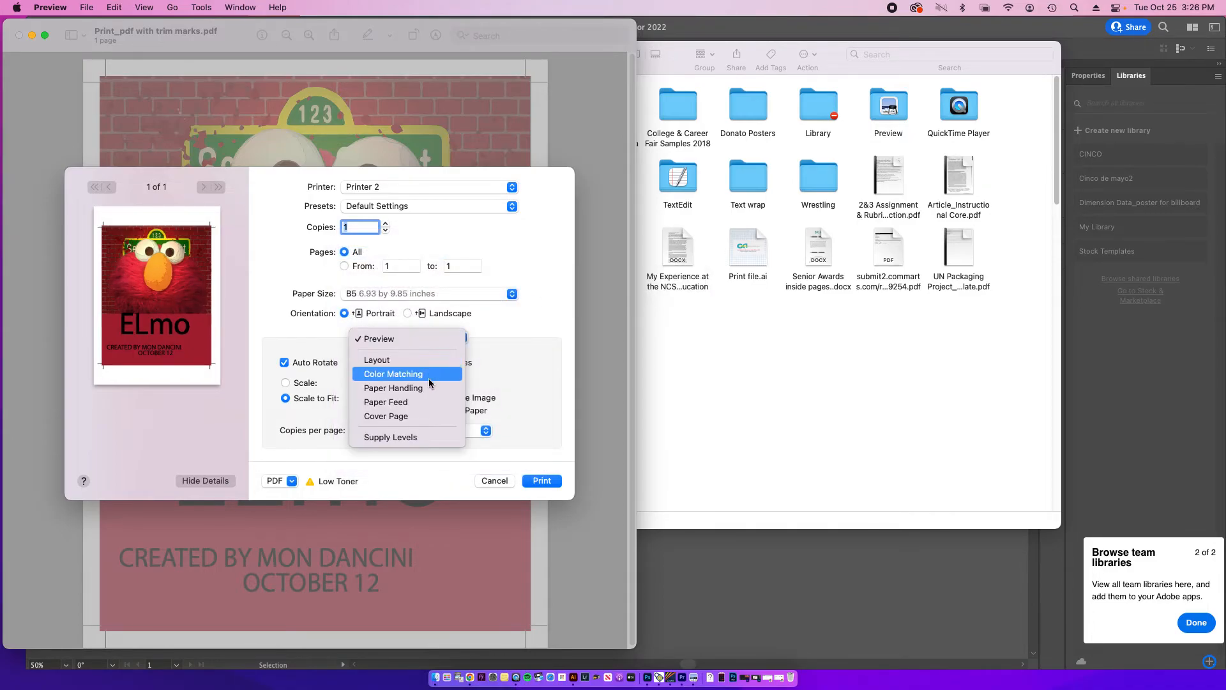
pyautogui.click(425, 409)
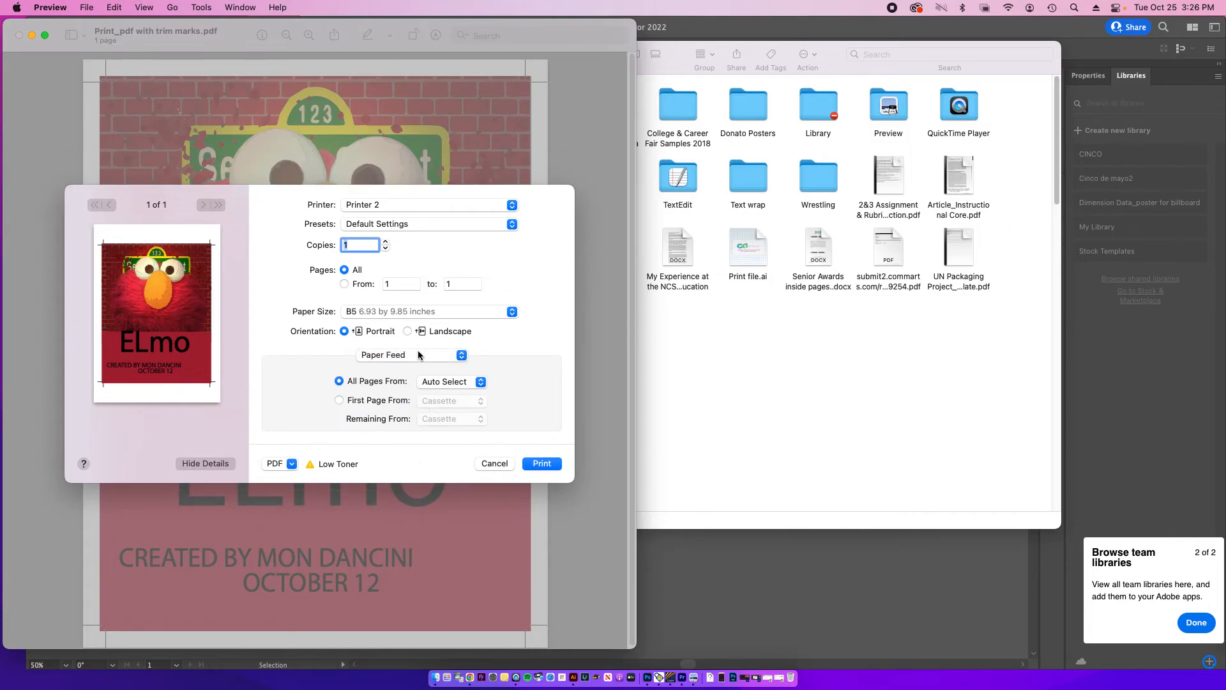
pyautogui.click(419, 356)
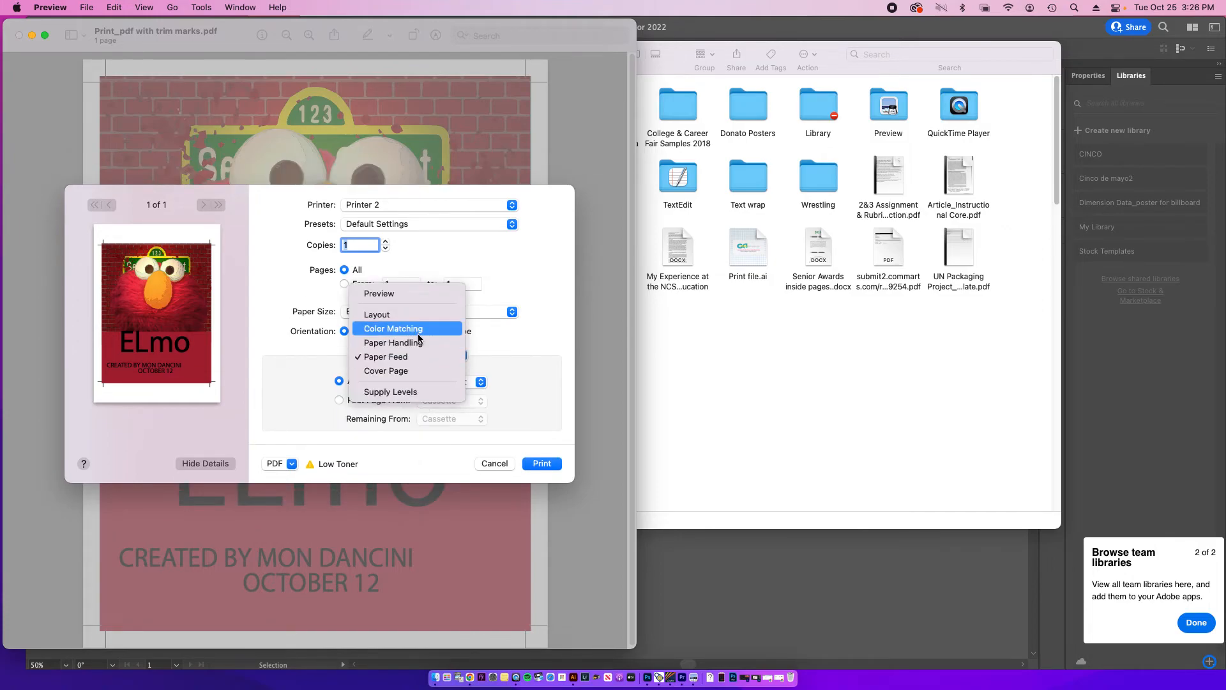
pyautogui.click(409, 328)
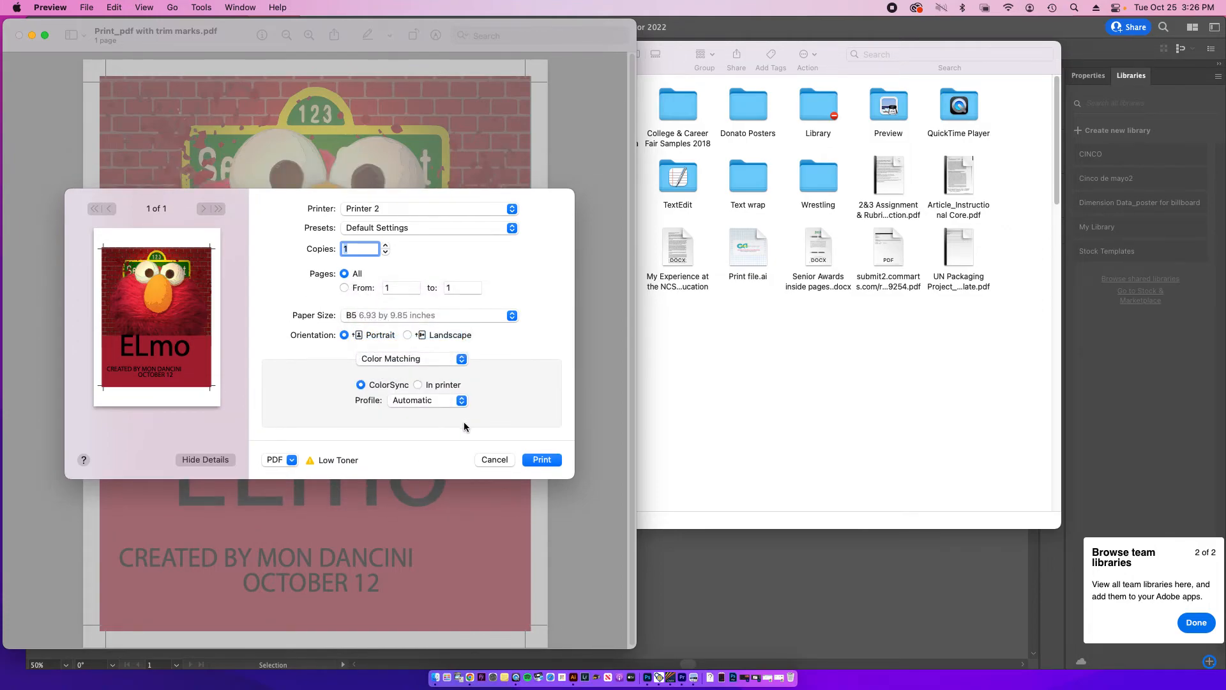
pyautogui.click(430, 357)
pyautogui.click(510, 398)
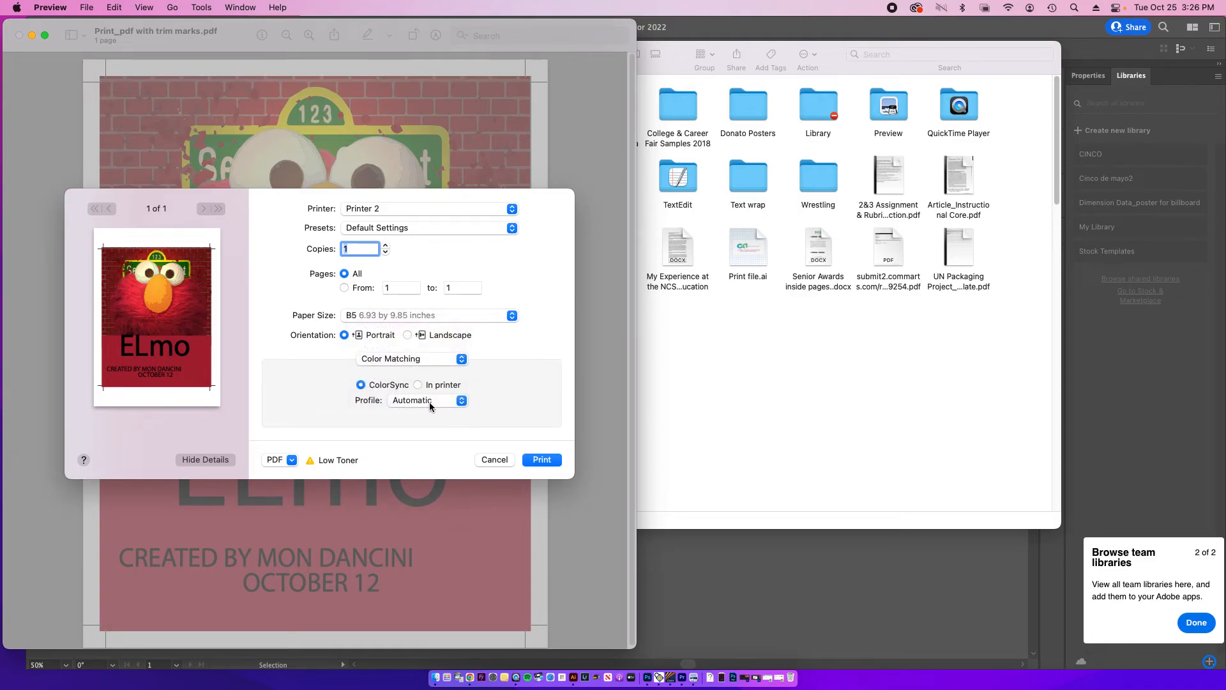